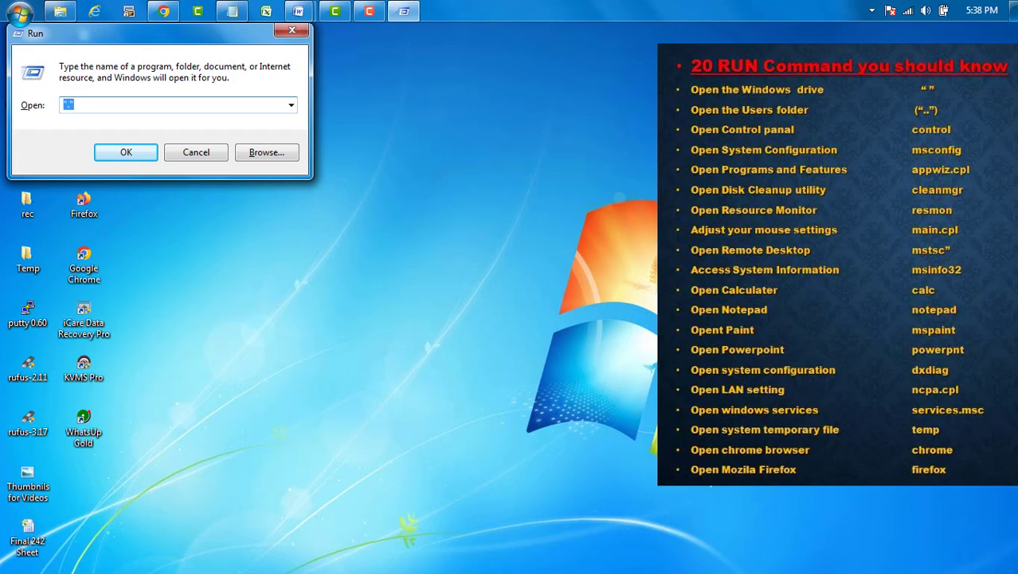
Run the command "." to open the current user's profile folder, and close its window.
text(\)
key(BackSpace)
text(")
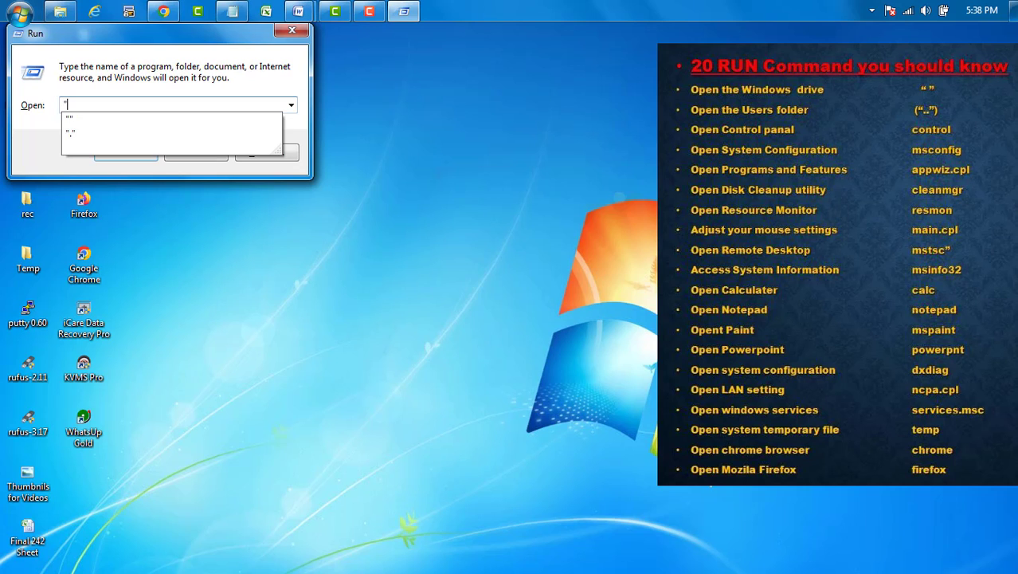
text(..")
key(Return)
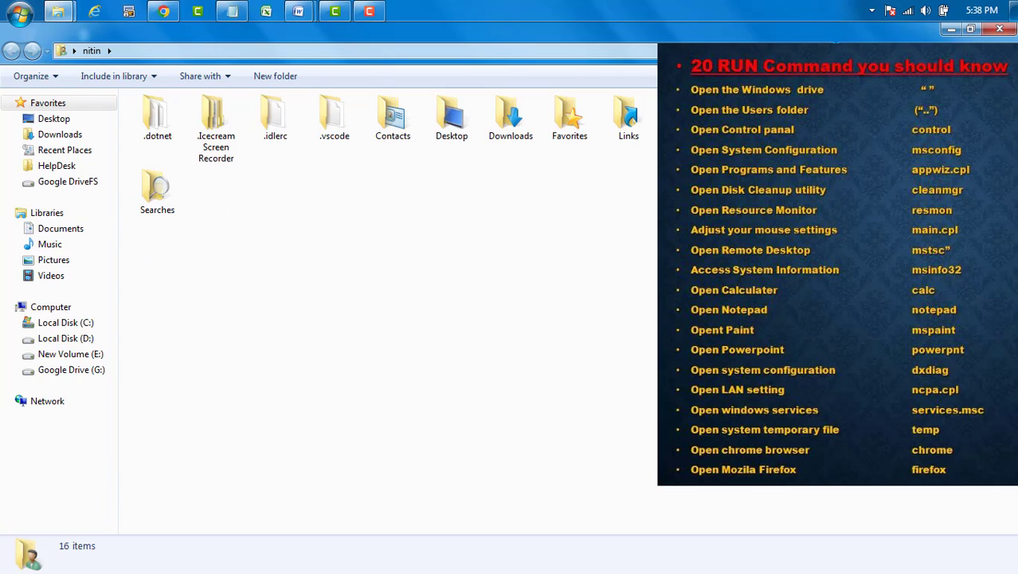
click(1000, 30)
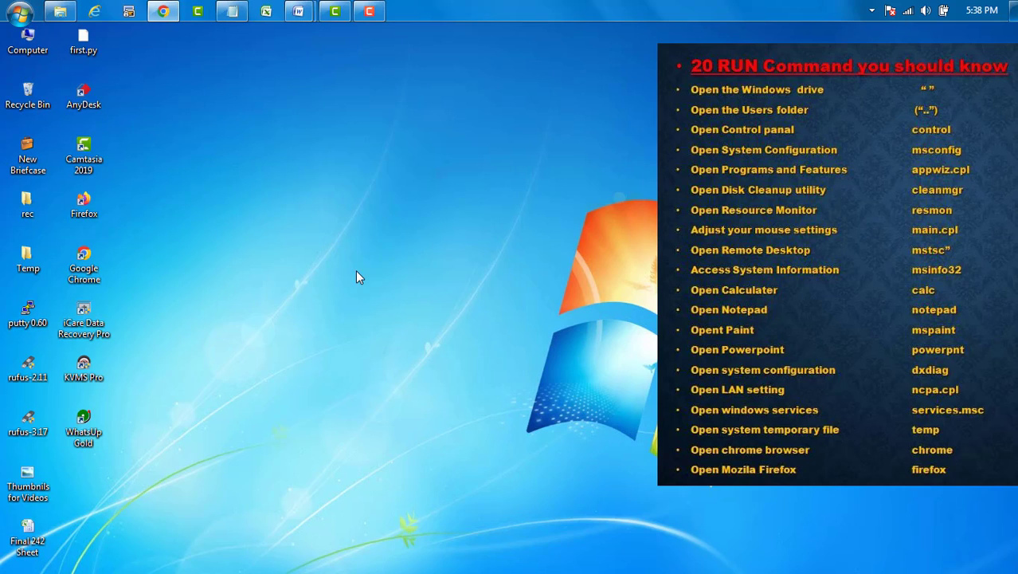
Run the command ".." to open the Users folder, point out its user folders, and close the window.
key(super+r)
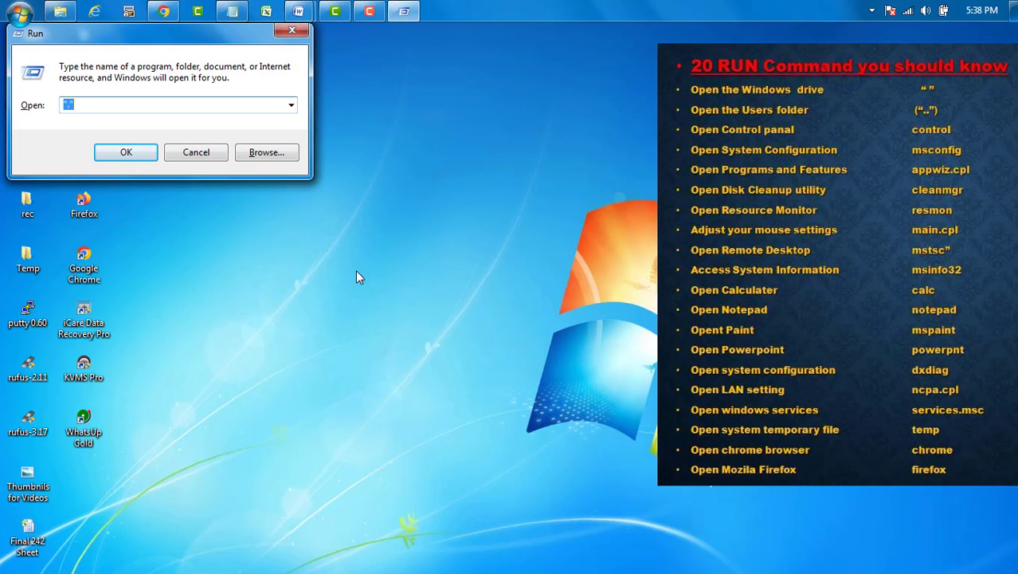
text("..")
key(Return)
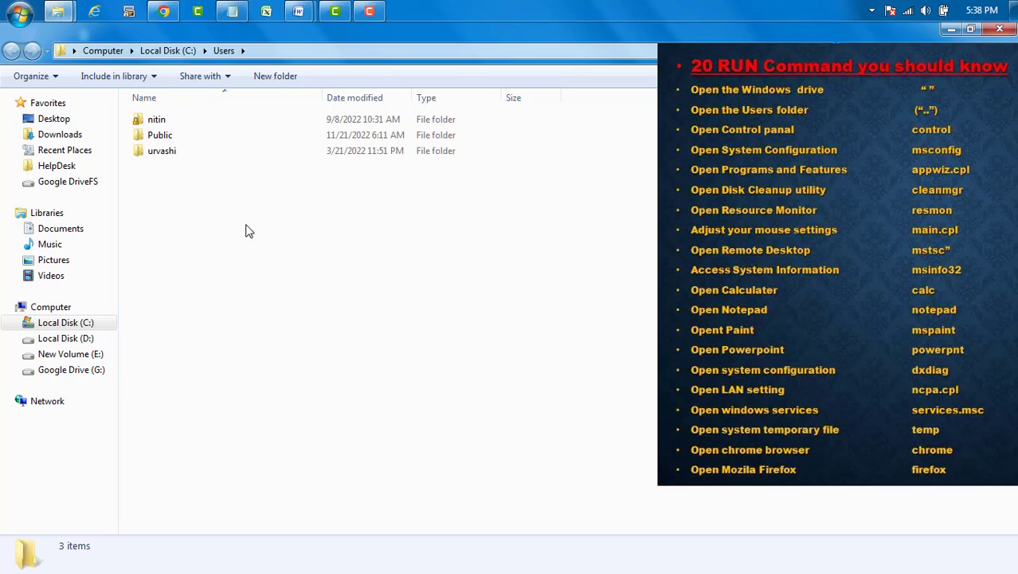
click(163, 151)
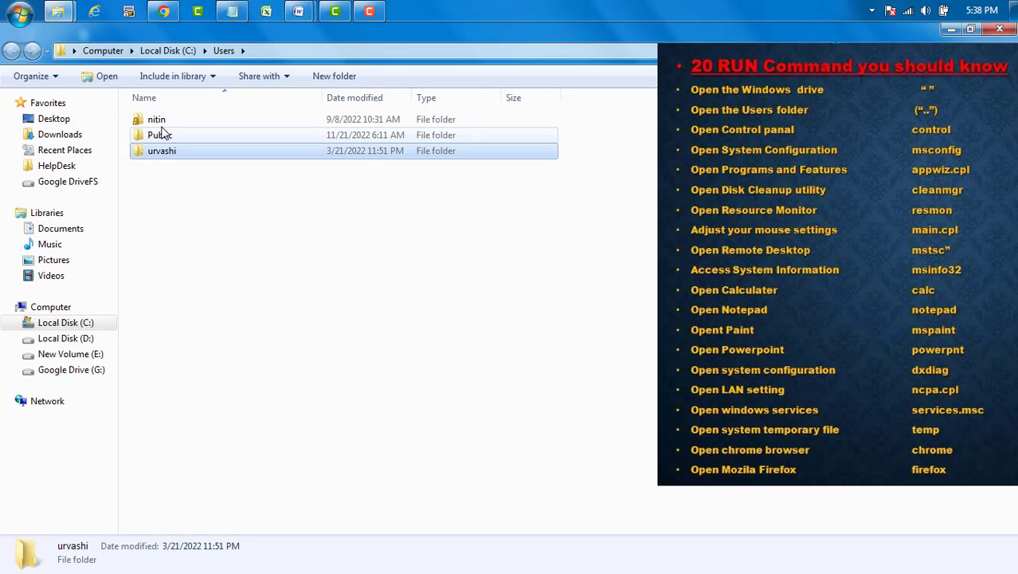
click(160, 120)
click(167, 153)
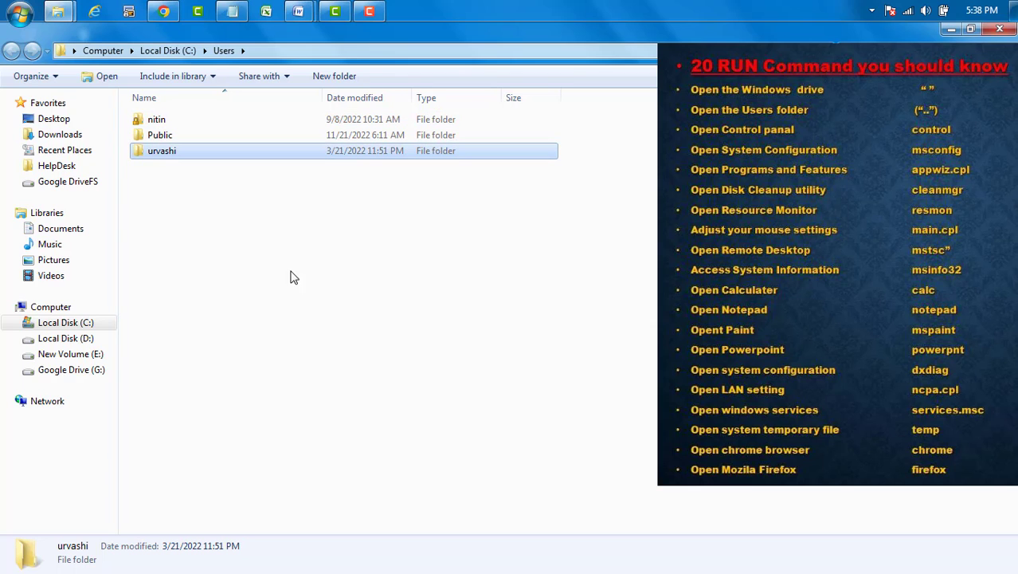
click(997, 31)
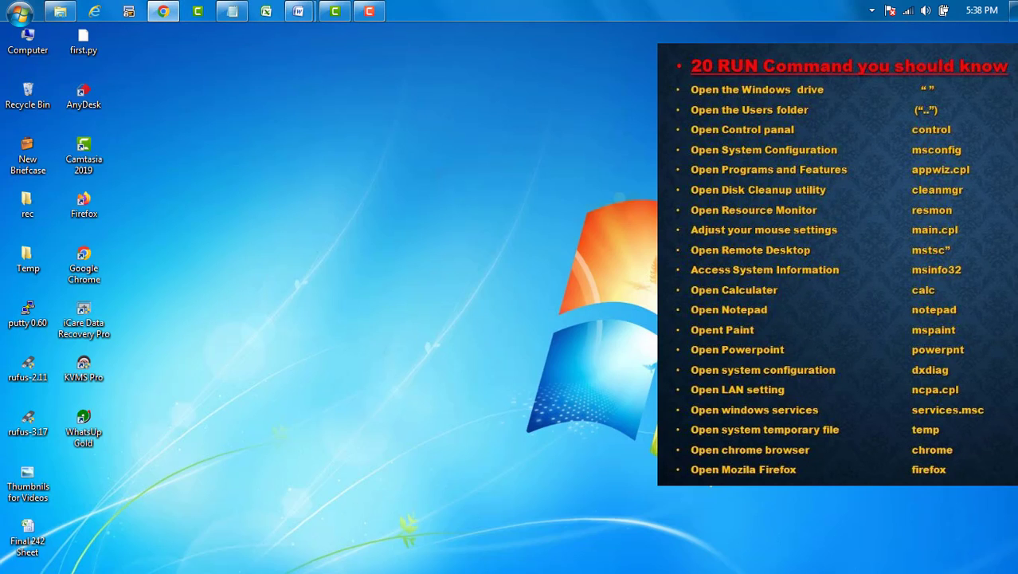
Open Control Panel by running the command control, and close its window.
key(super+r)
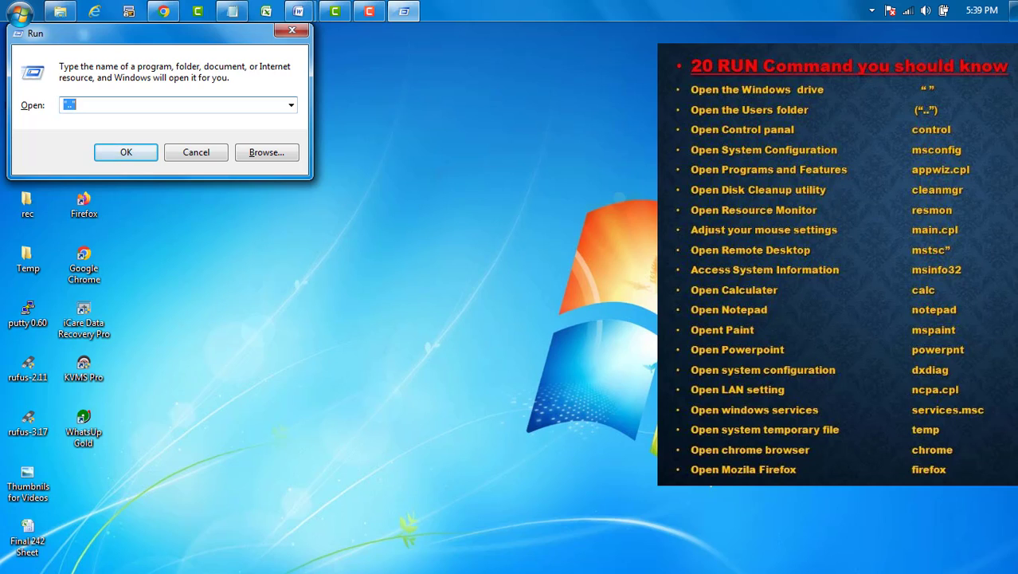
text(contr)
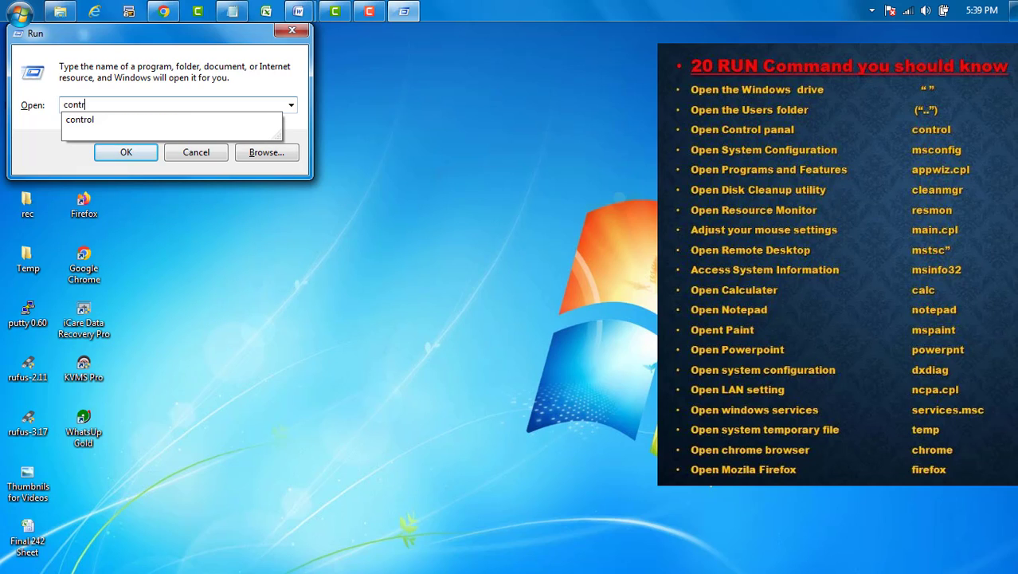
text(ol)
key(Return)
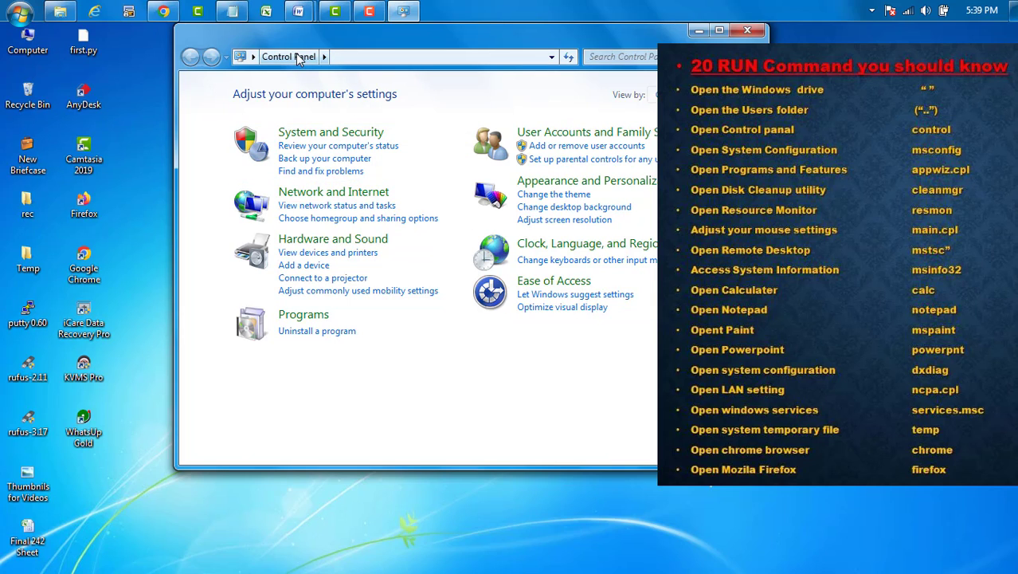
click(747, 31)
Open System Configuration by running msconfig, shift its window clear of the command list, and close it.
key(super+r)
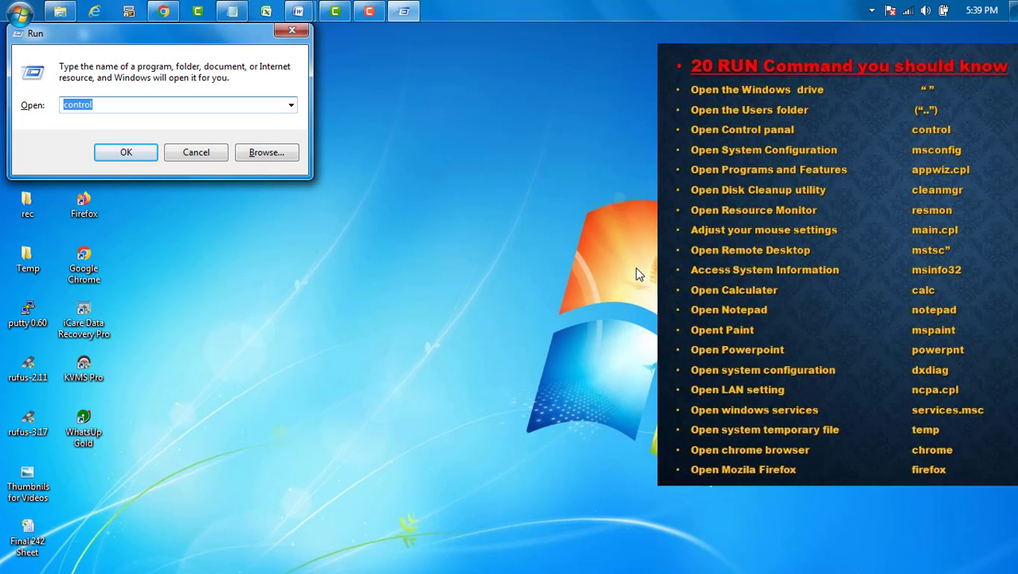
text(msconfig)
key(Return)
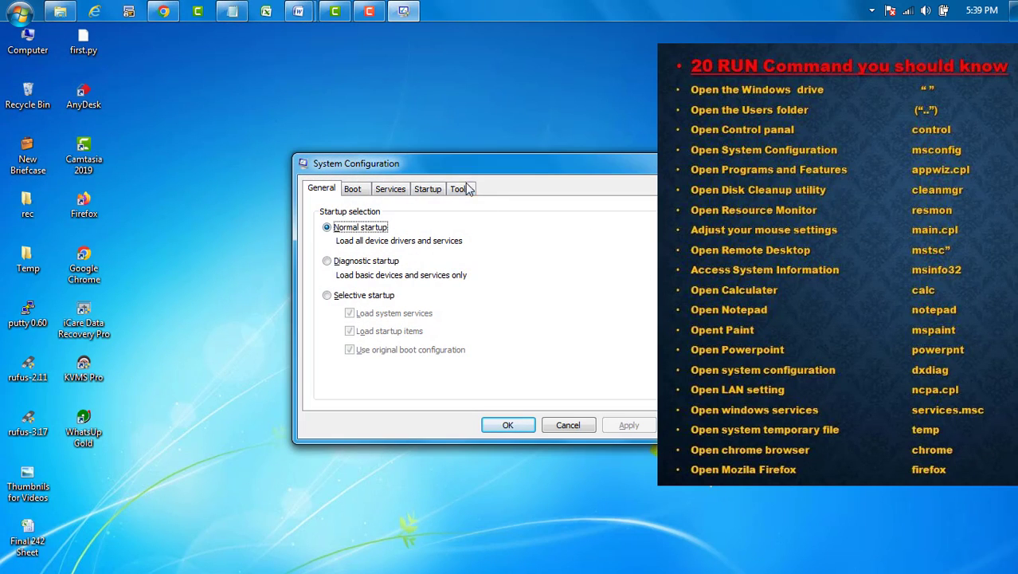
drag(400, 159, 344, 131)
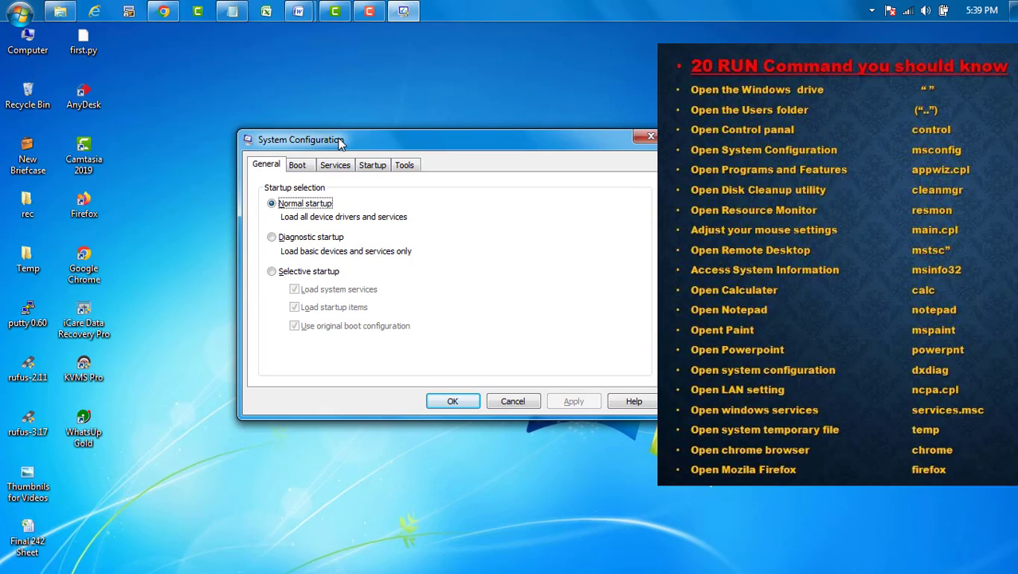
click(650, 135)
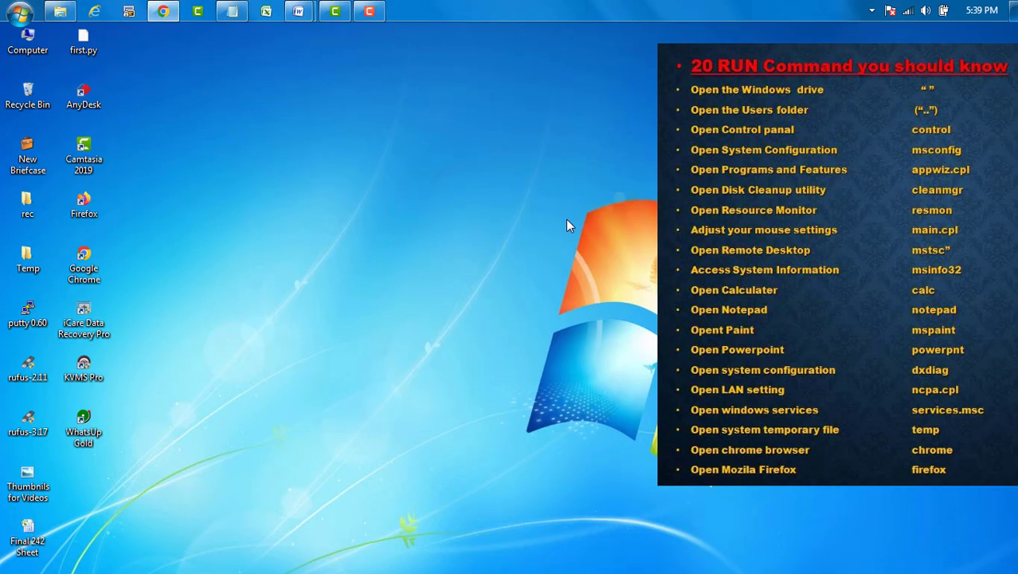
Open Programs and Features by running appwiz.cpl, look through the installed programs in a maximized window, and close it.
key(super+r)
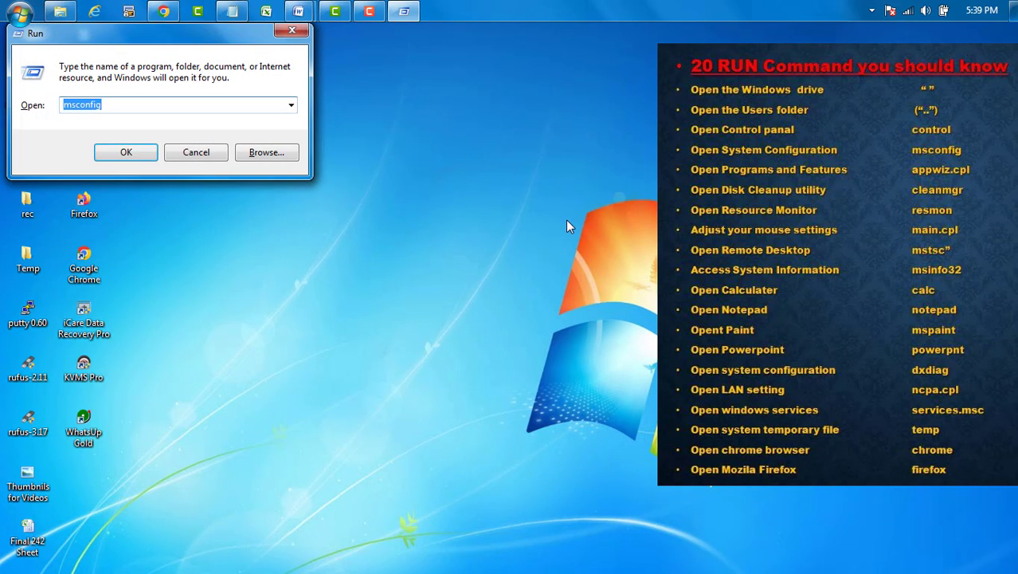
text(appwiz)
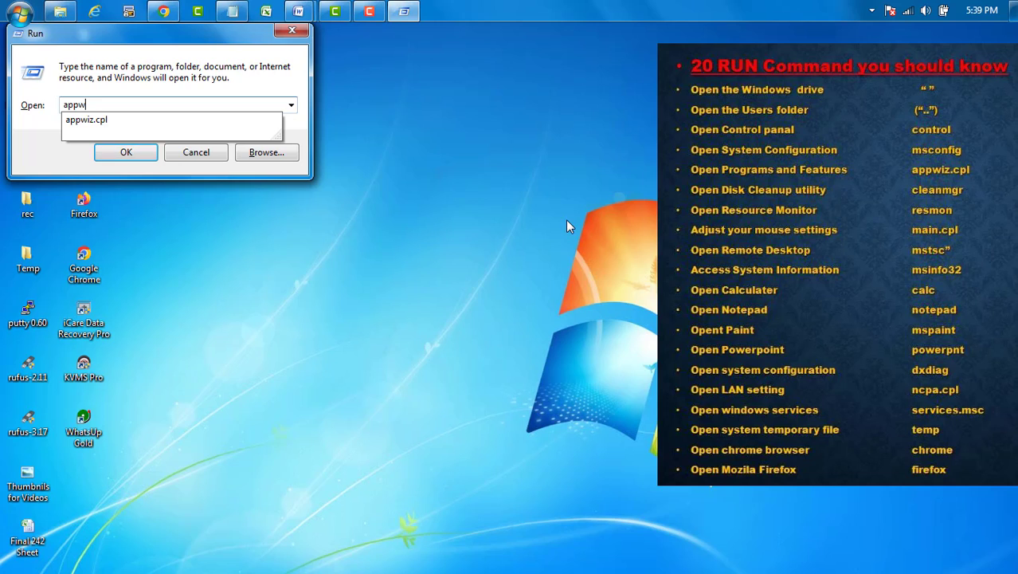
text(.cpl)
key(Return)
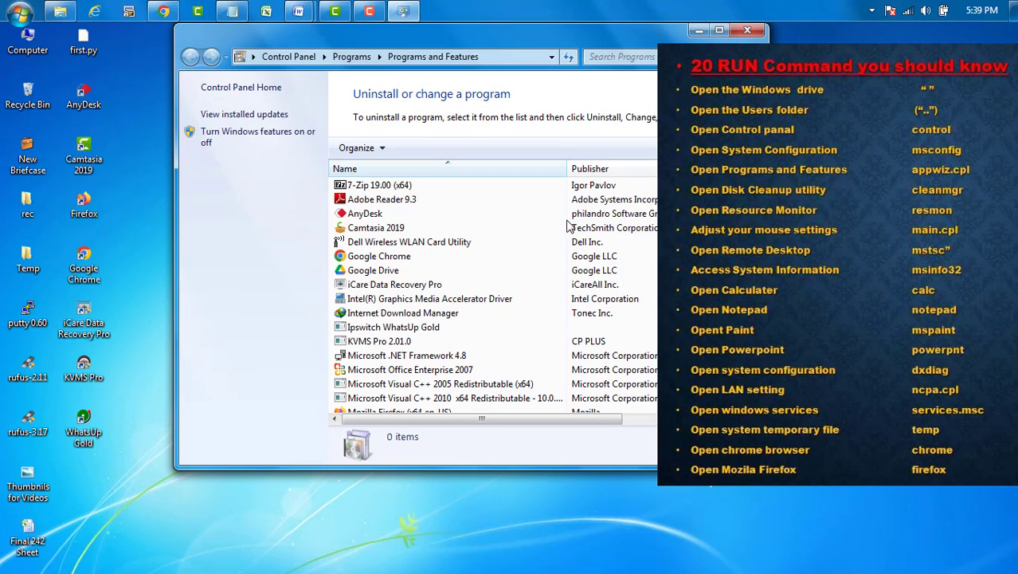
click(719, 30)
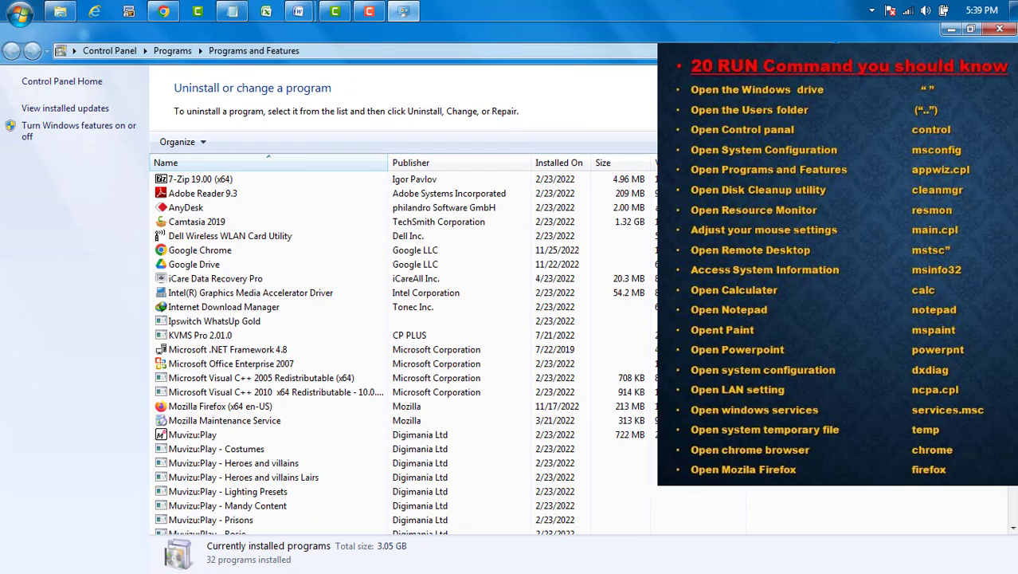
scroll(372, 415, down, 3)
scroll(372, 414, up, 3)
click(1002, 30)
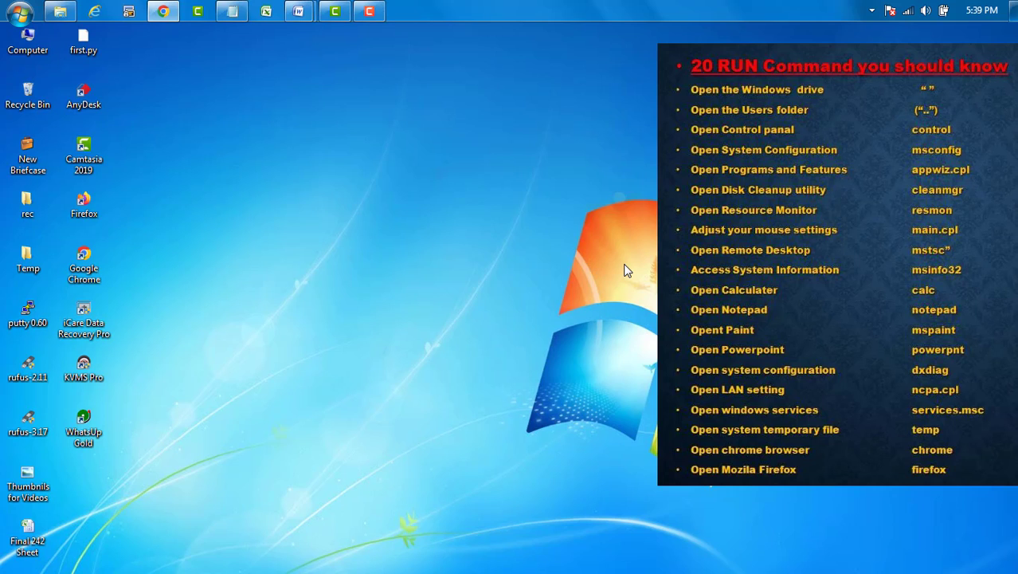
Run cleanmgr and start Disk Cleanup for drive C:.
key(super+r)
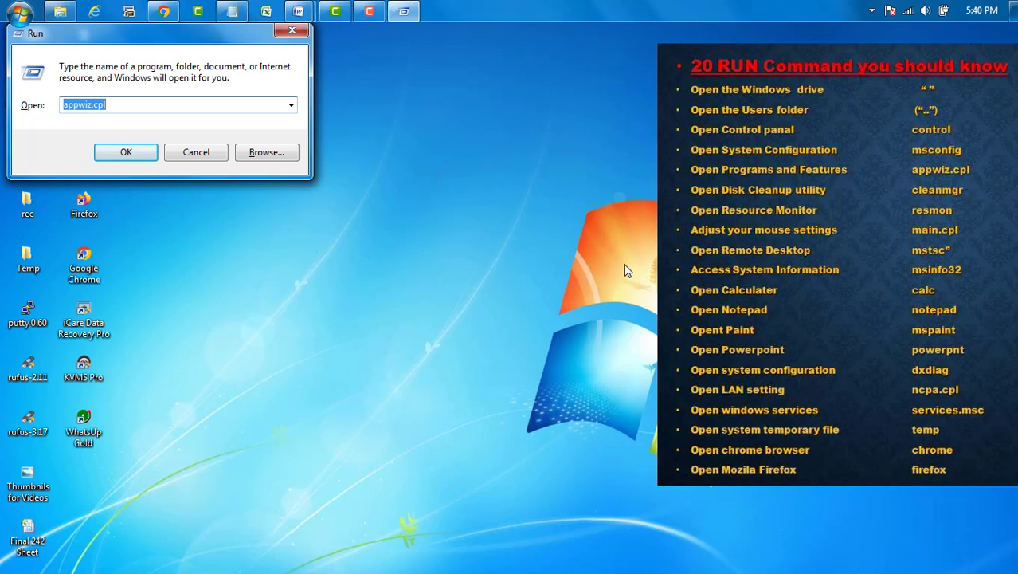
text(cle)
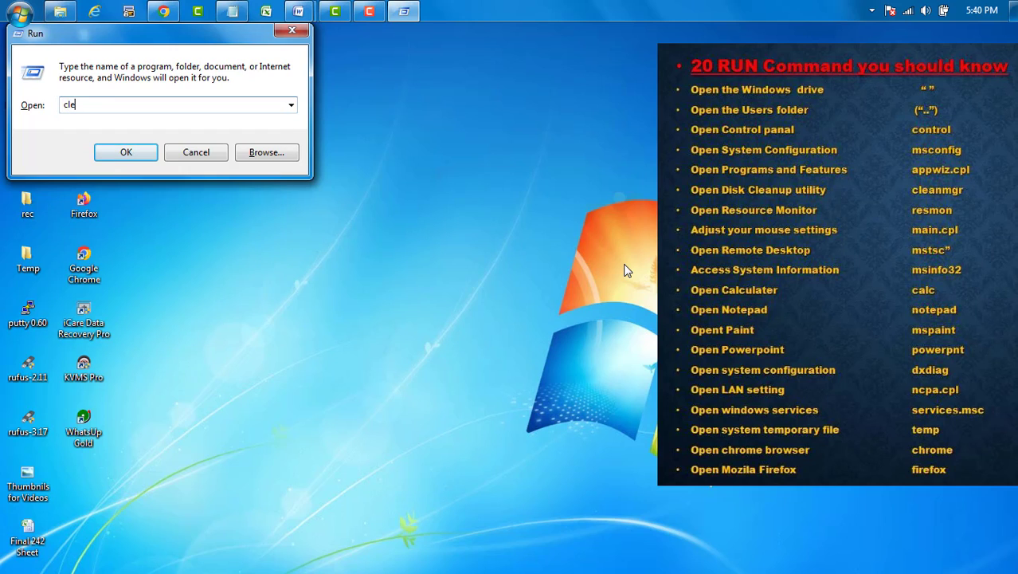
text(anmgr)
key(Return)
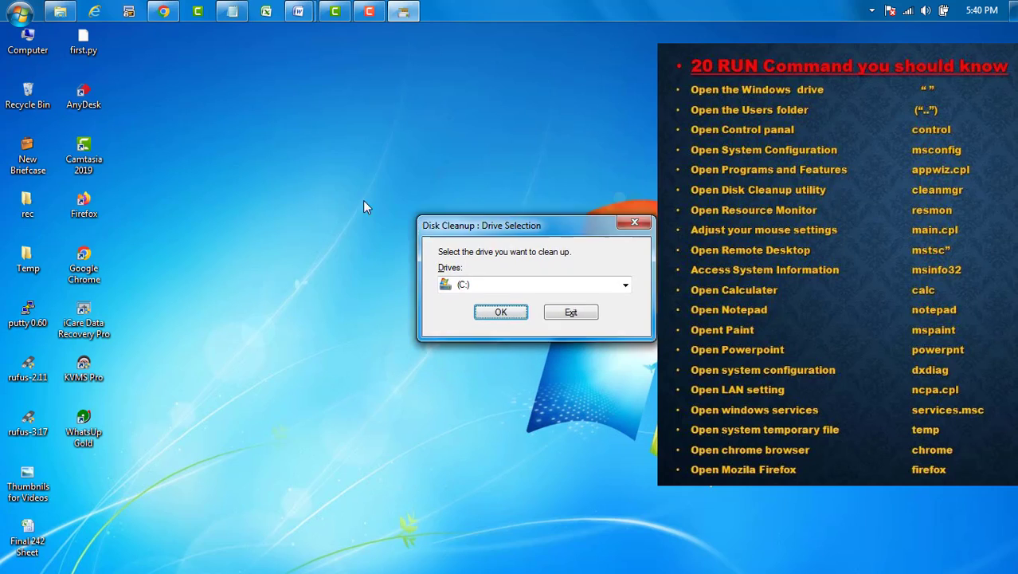
click(377, 253)
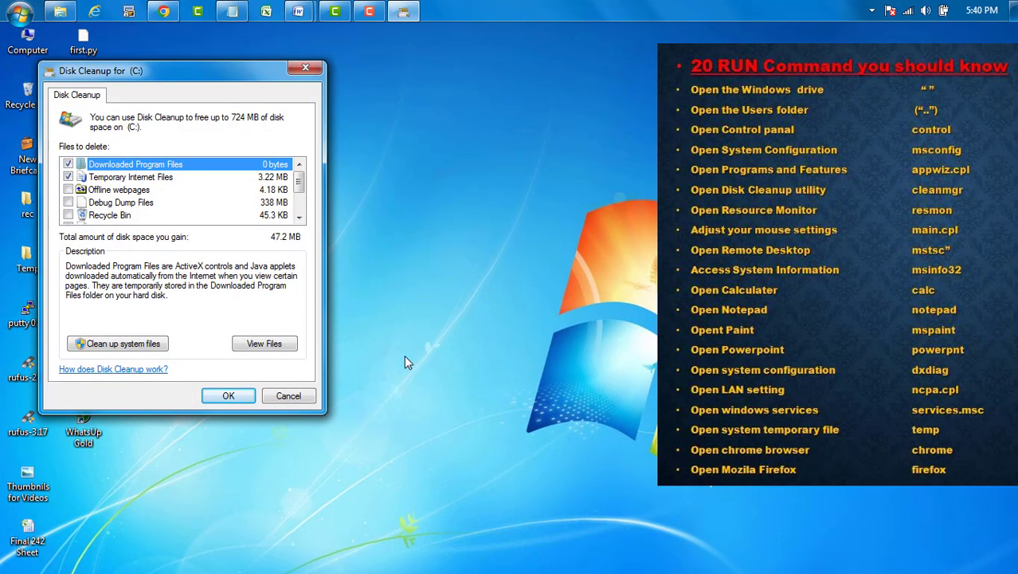
Review the file categories that Disk Cleanup offers to delete on drive C:, and cancel the cleanup.
scroll(94, 197, down, 2)
scroll(94, 196, up, 2)
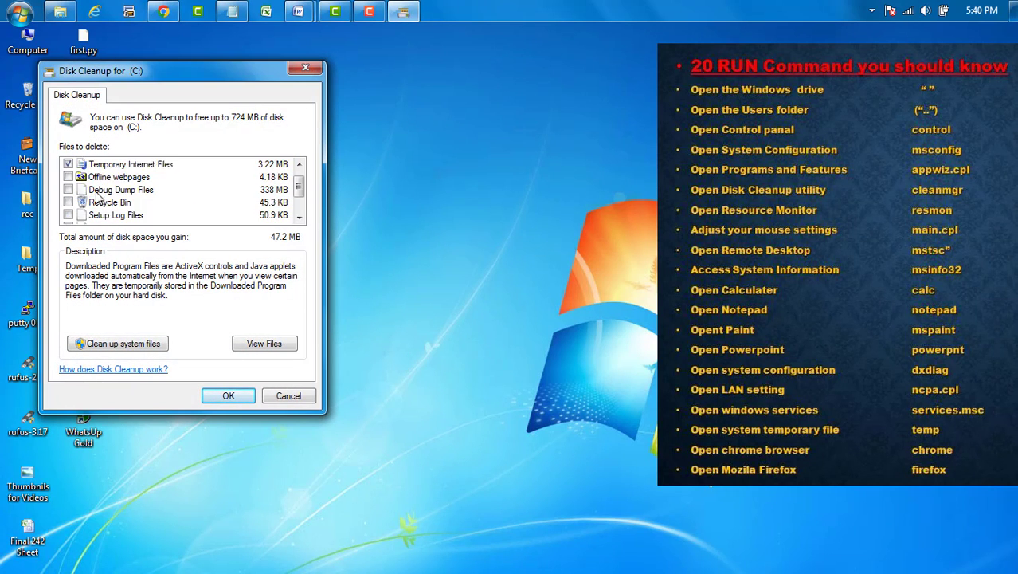
scroll(94, 197, down, 1)
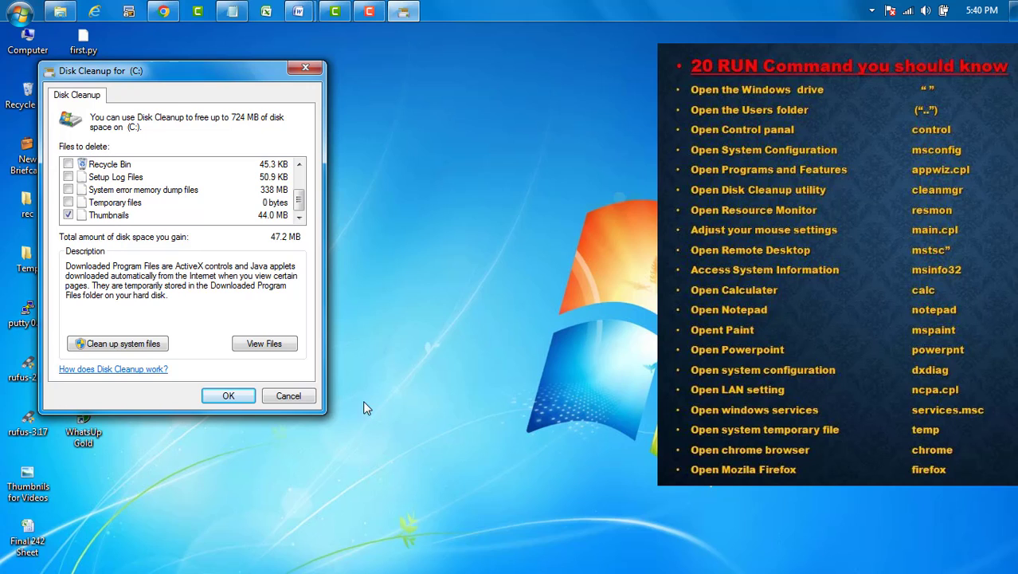
click(289, 395)
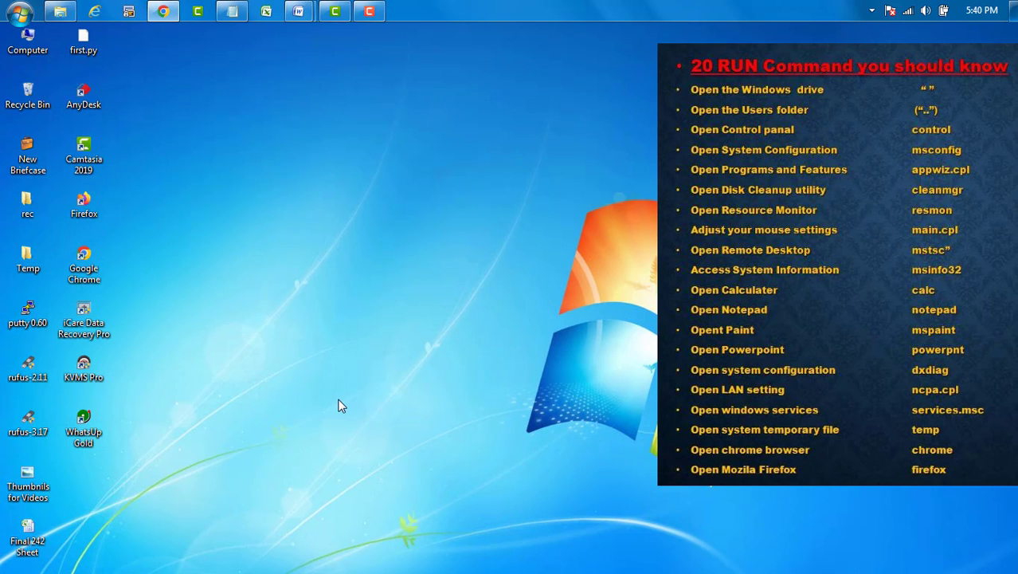
Open Remote Desktop Connection by running mstsc, shift its window clear of the command list, and close it.
key(super+r)
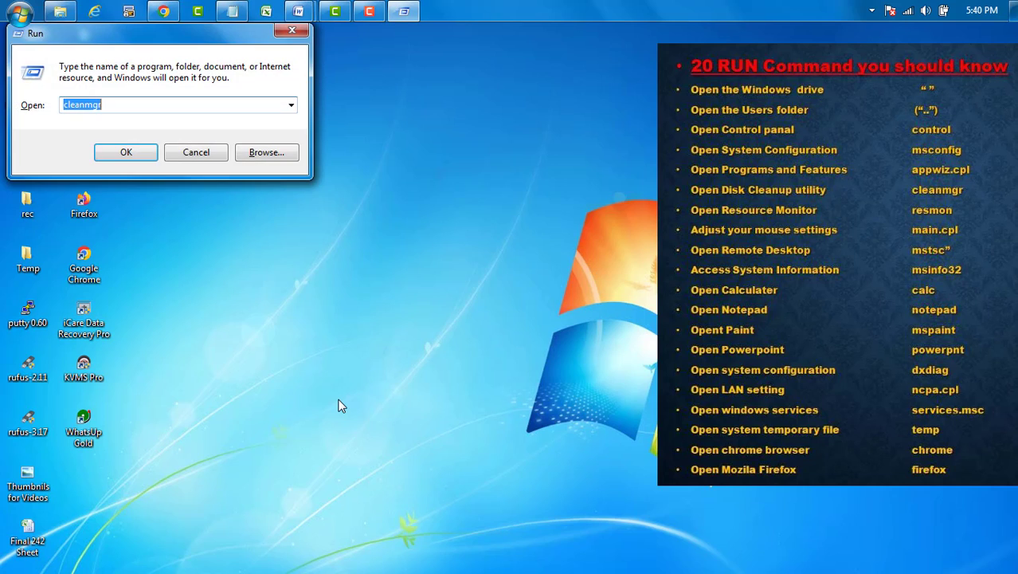
text(ms)
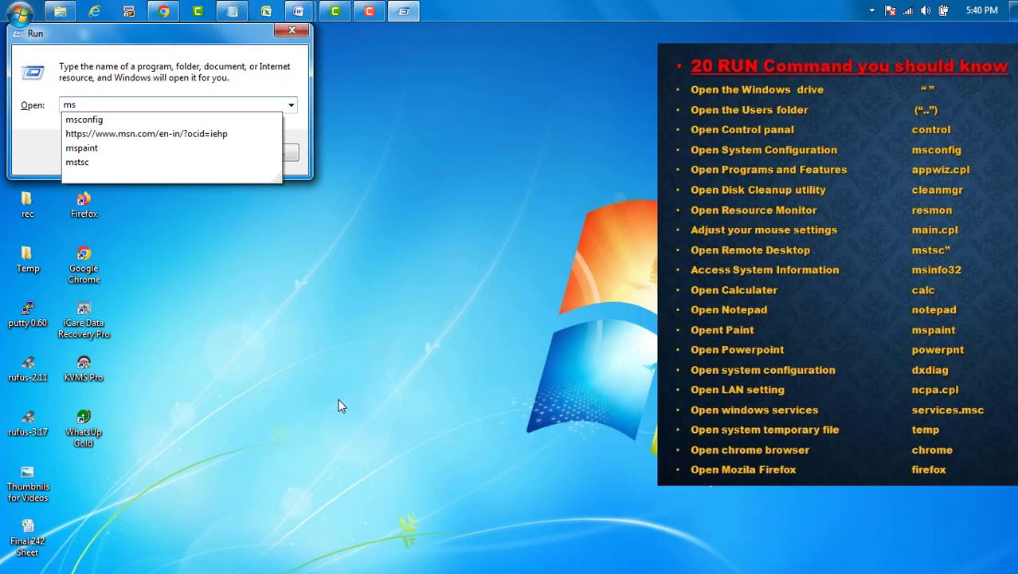
text(tsc)
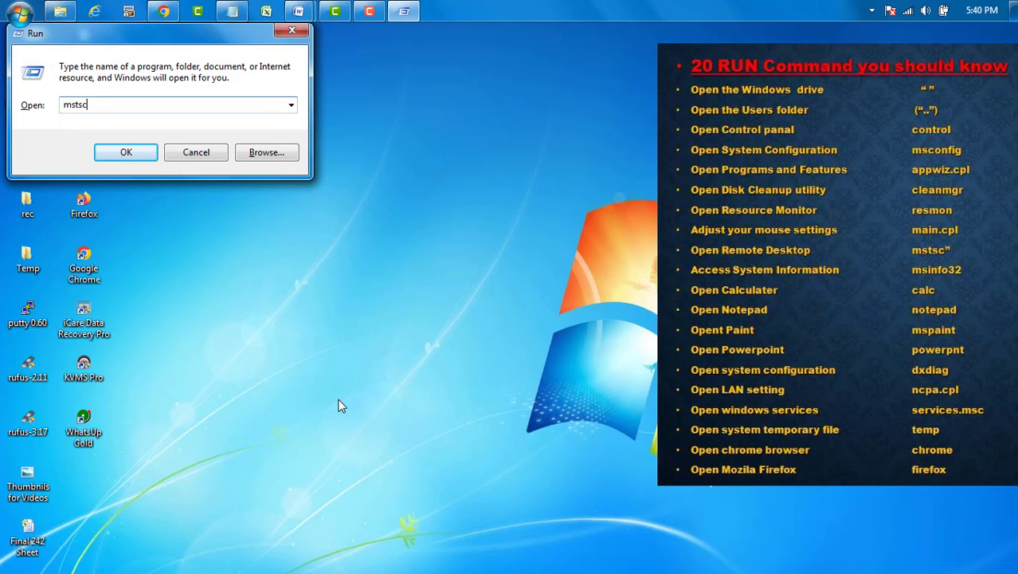
key(Return)
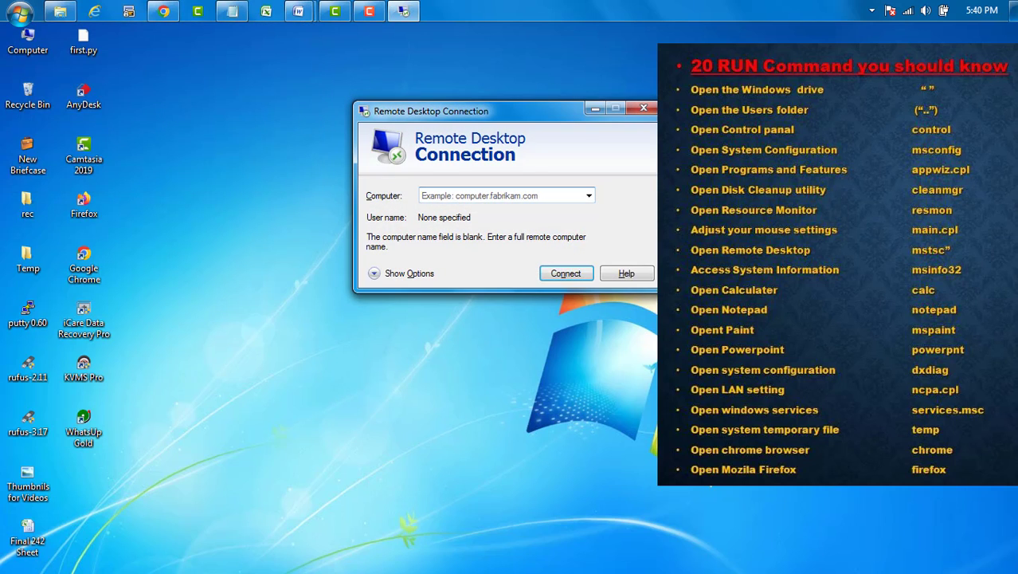
drag(446, 112, 349, 99)
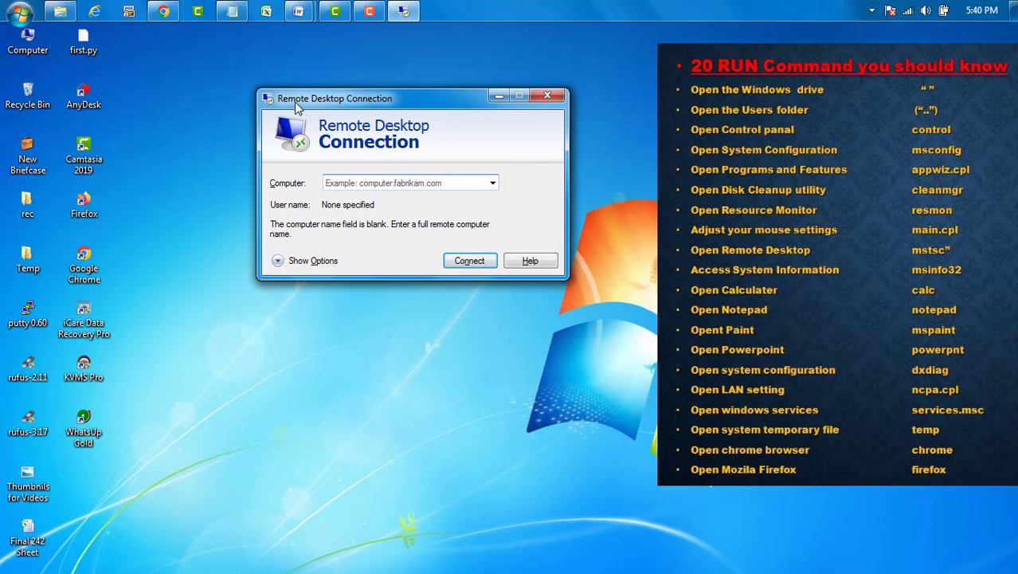
click(547, 97)
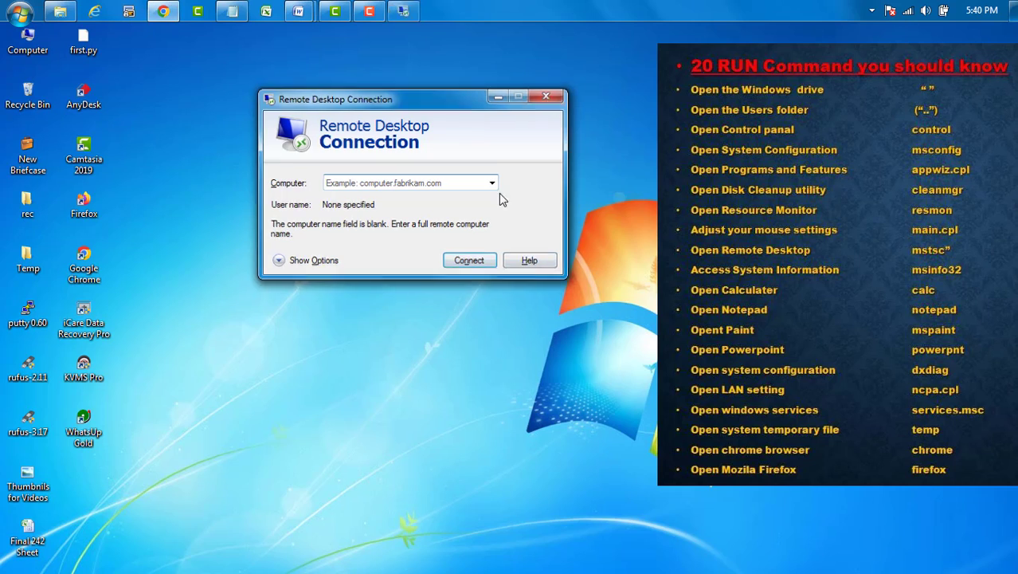
Open Mouse Properties by running main.cpl from the Run dialog.
key(super+r)
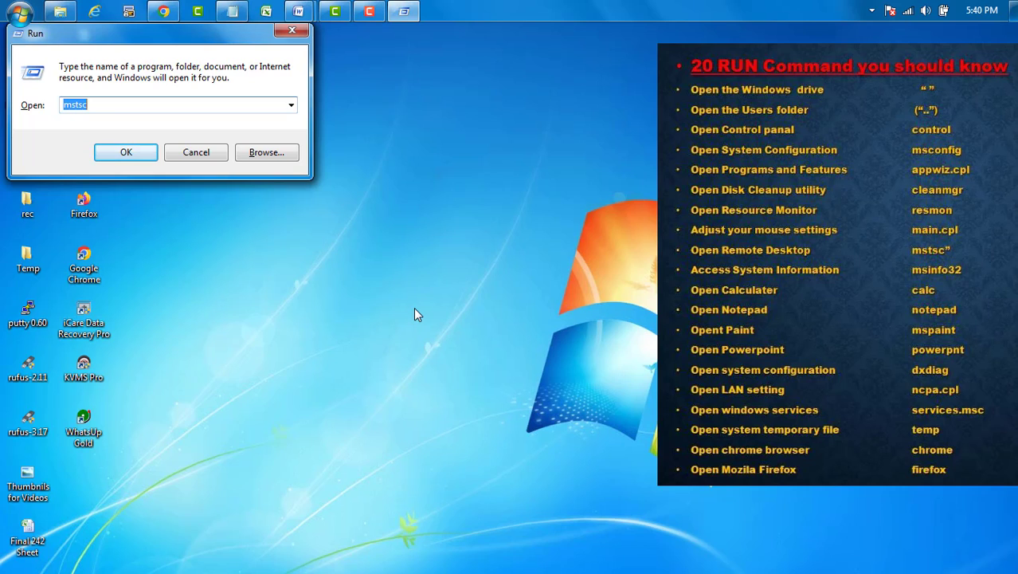
text(m)
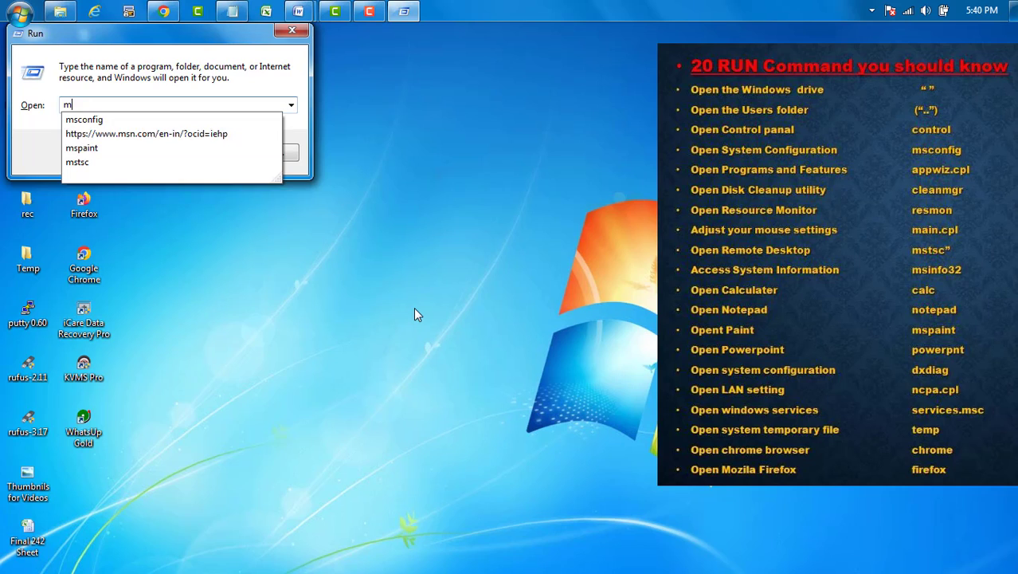
text(ain.cpl)
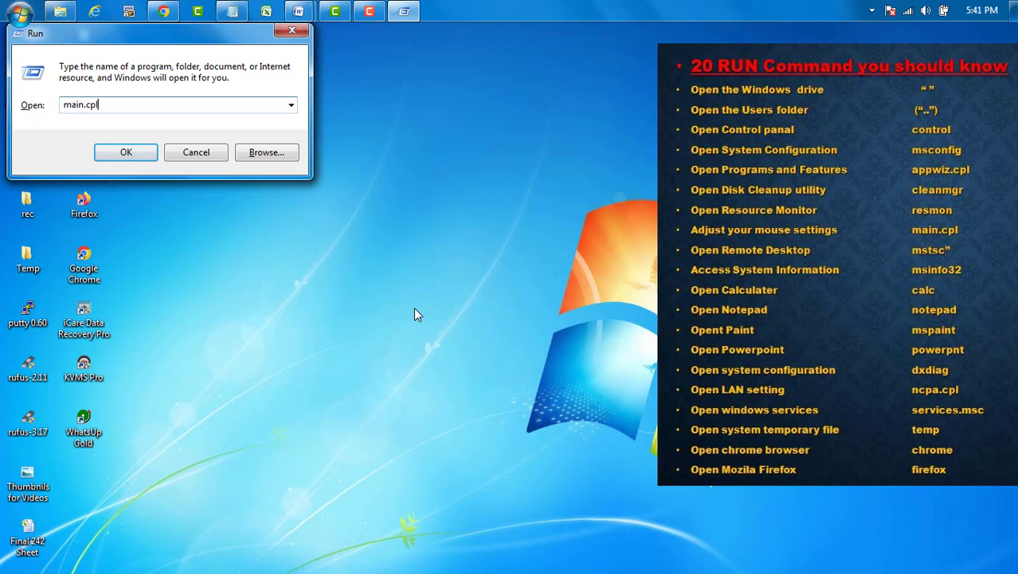
key(Return)
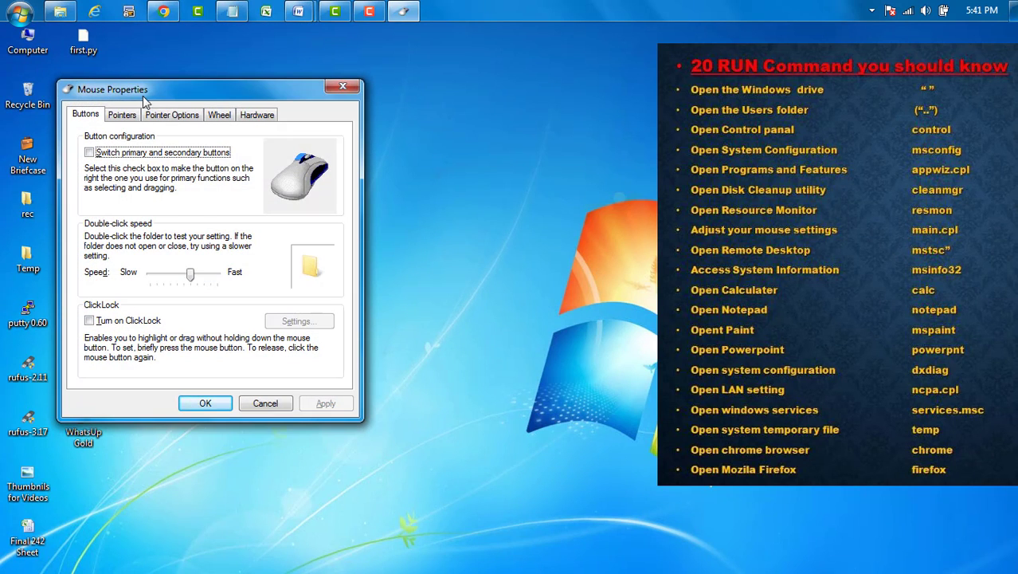
Look through the Pointers, Pointer Options, Wheel, Hardware and Buttons settings of the mouse, and close Mouse Properties.
click(123, 116)
click(166, 117)
click(221, 116)
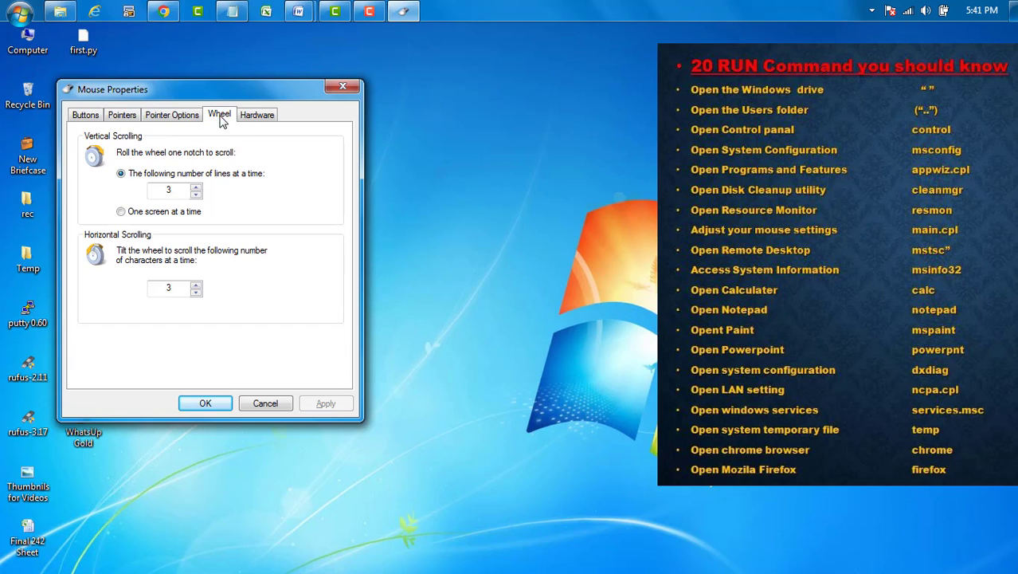
click(255, 116)
click(88, 118)
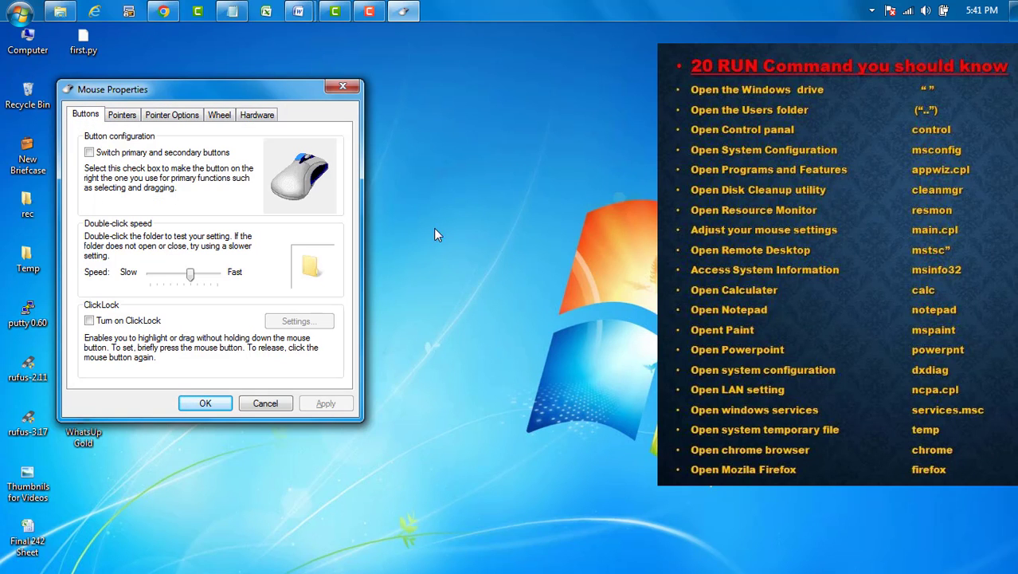
click(349, 85)
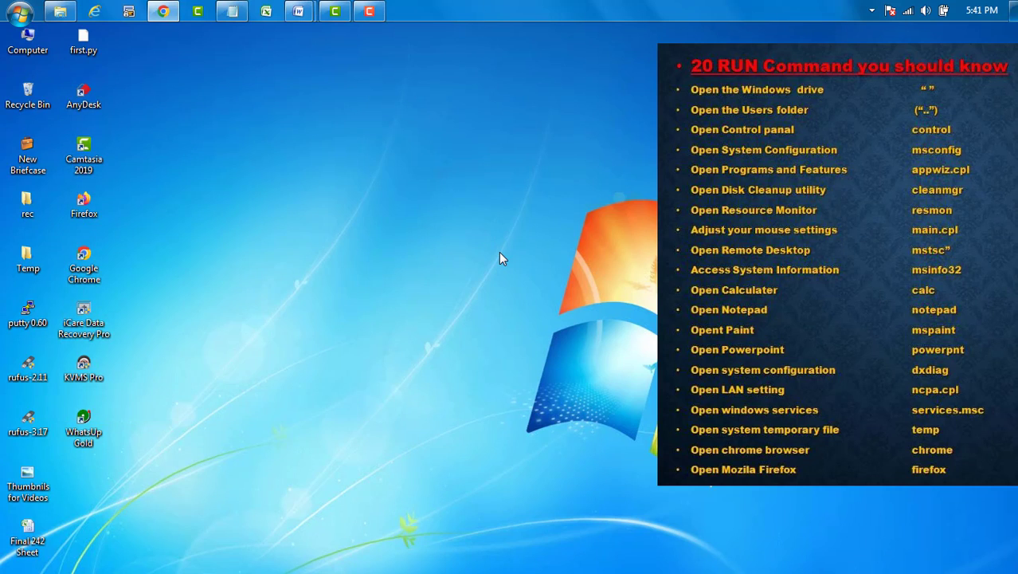
Open Resource Monitor by running resmon, and shift its window up over the desktop.
key(super+r)
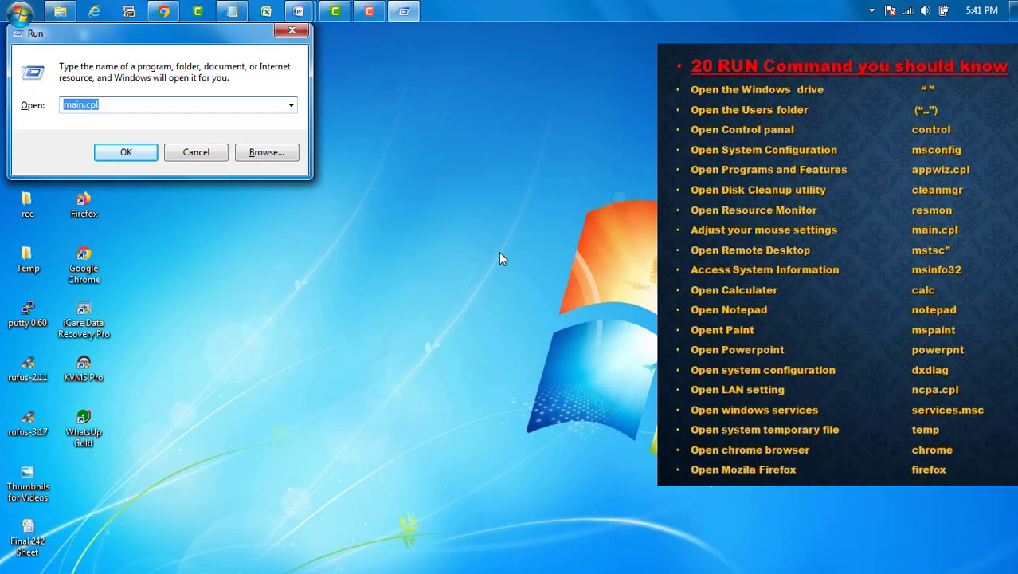
text(r)
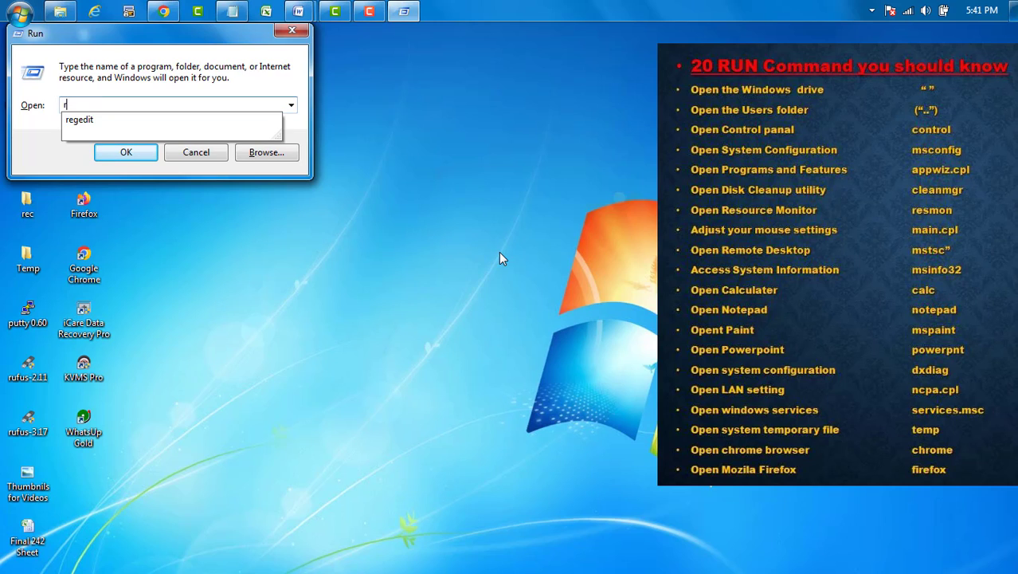
text(esmon)
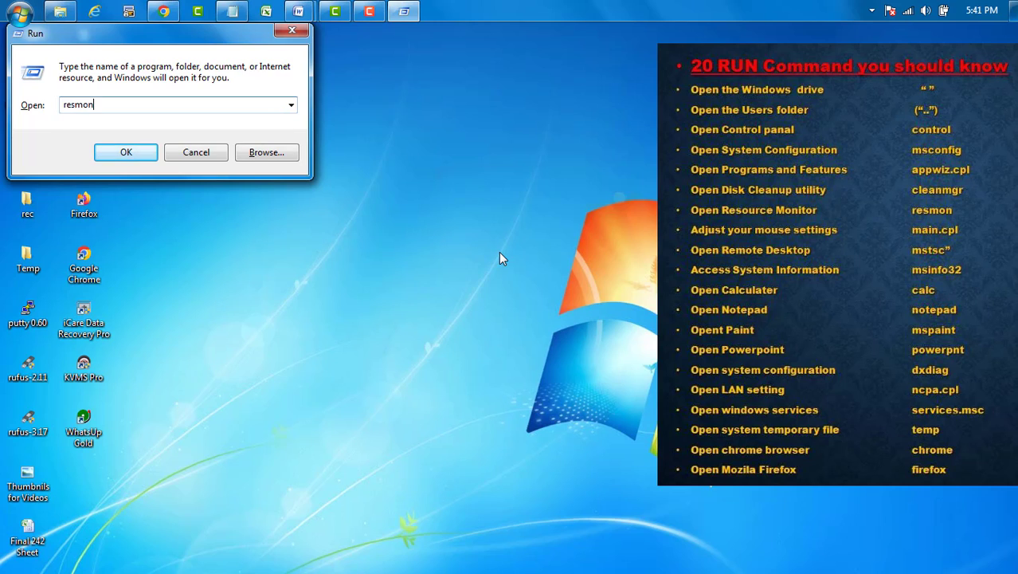
key(Return)
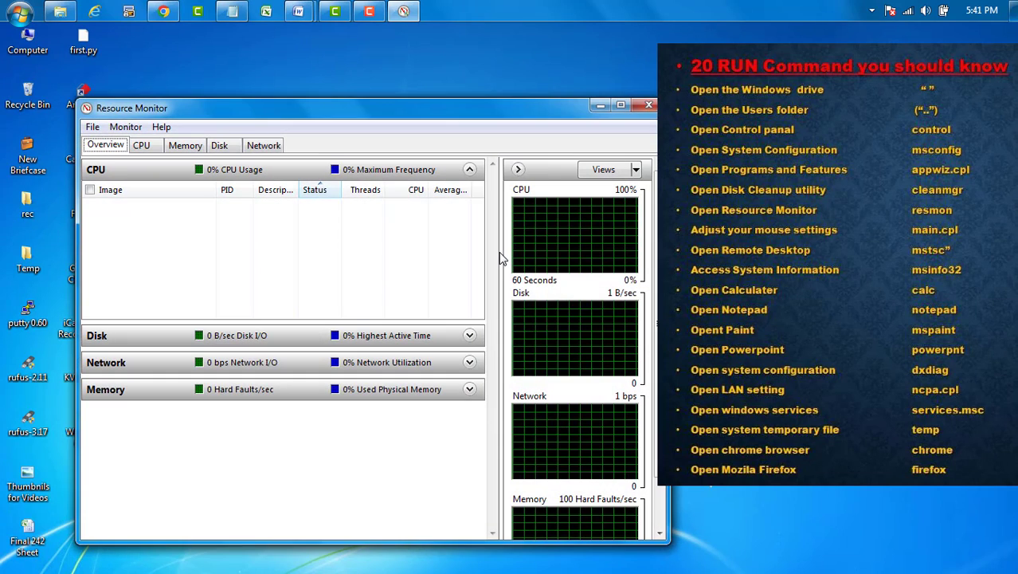
drag(252, 117, 392, 66)
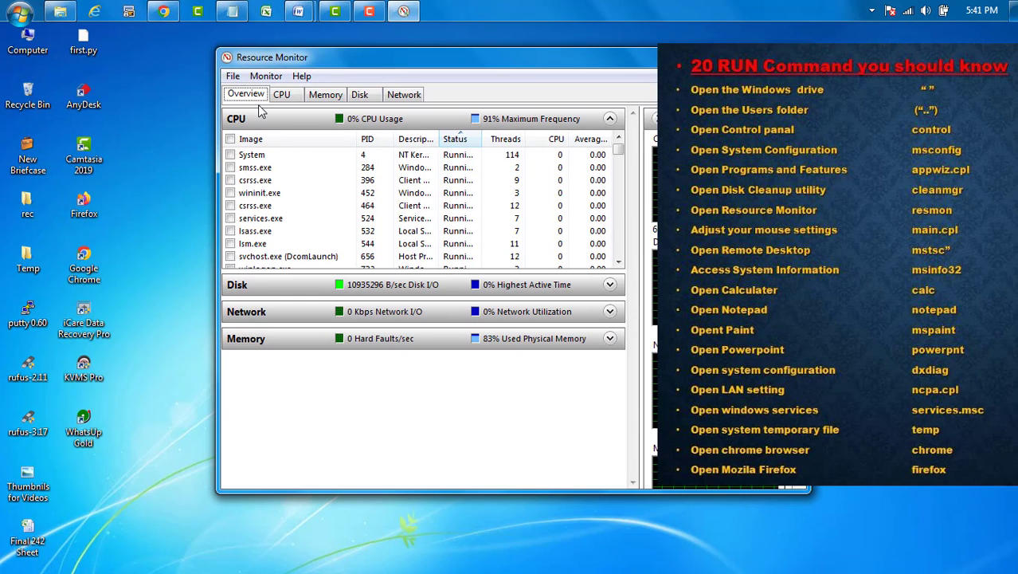
Review the CPU, Memory, Disk, Network and Overview pages of Resource Monitor, and close it.
click(281, 97)
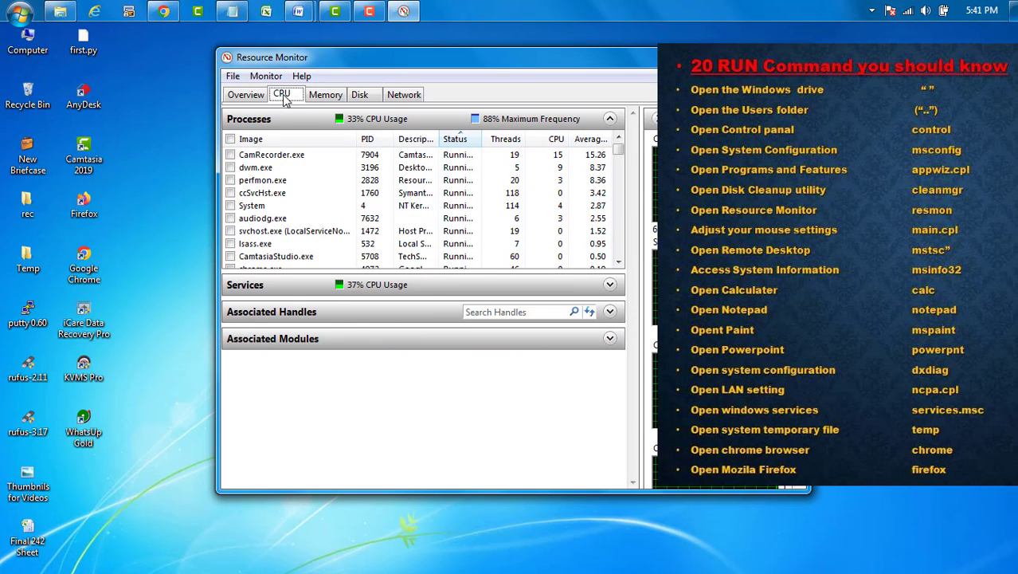
click(317, 96)
click(357, 96)
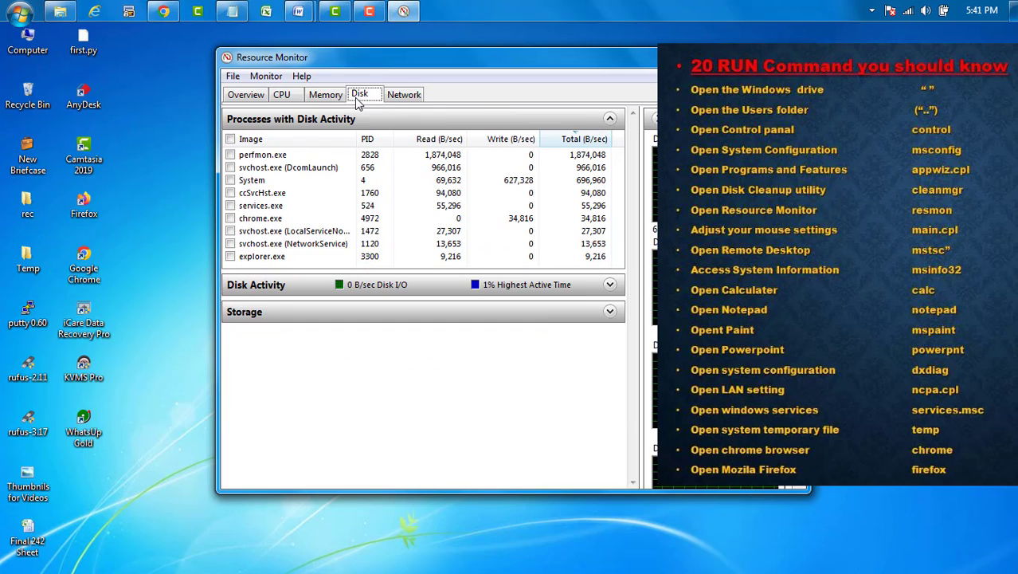
click(403, 95)
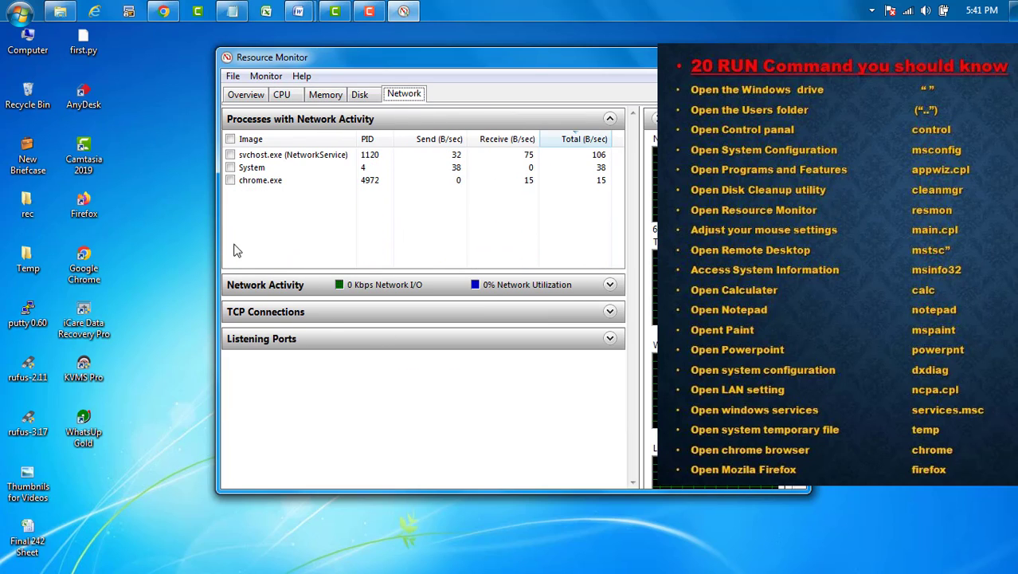
click(245, 95)
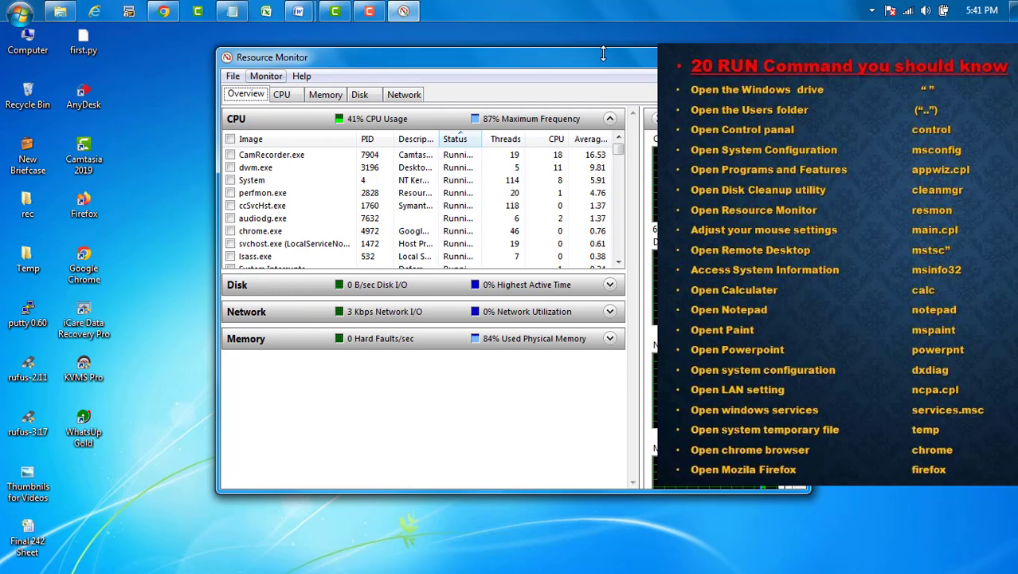
key(alt+F4)
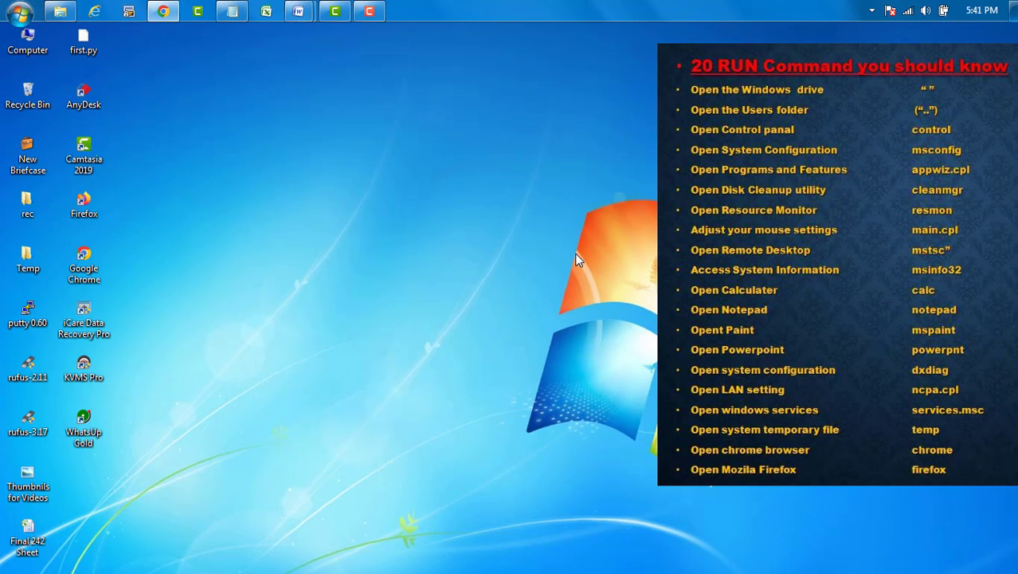
Open System Information by running msinfo32, and shift its window slightly upward.
key(super+r)
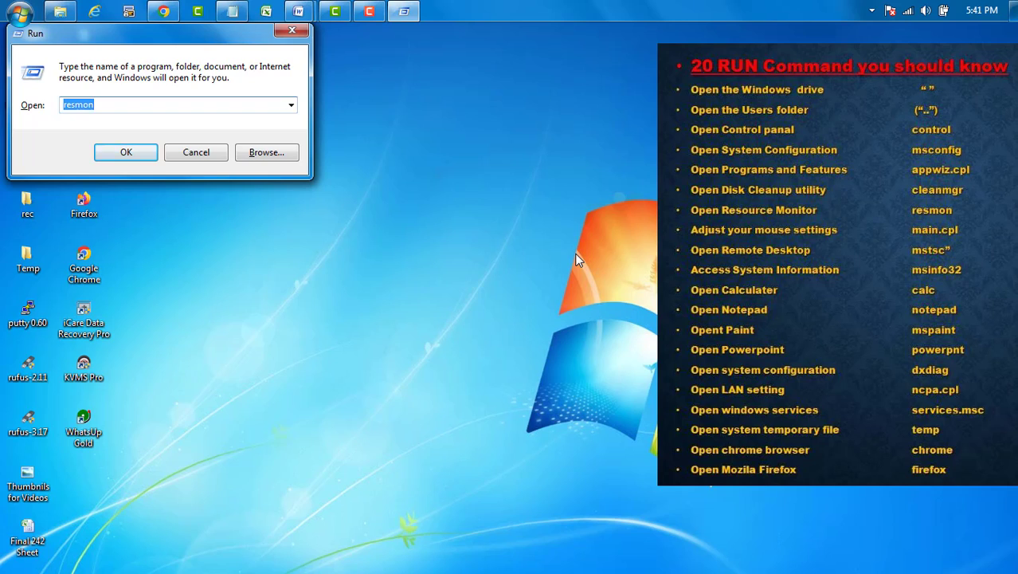
text(msinfo32)
key(Return)
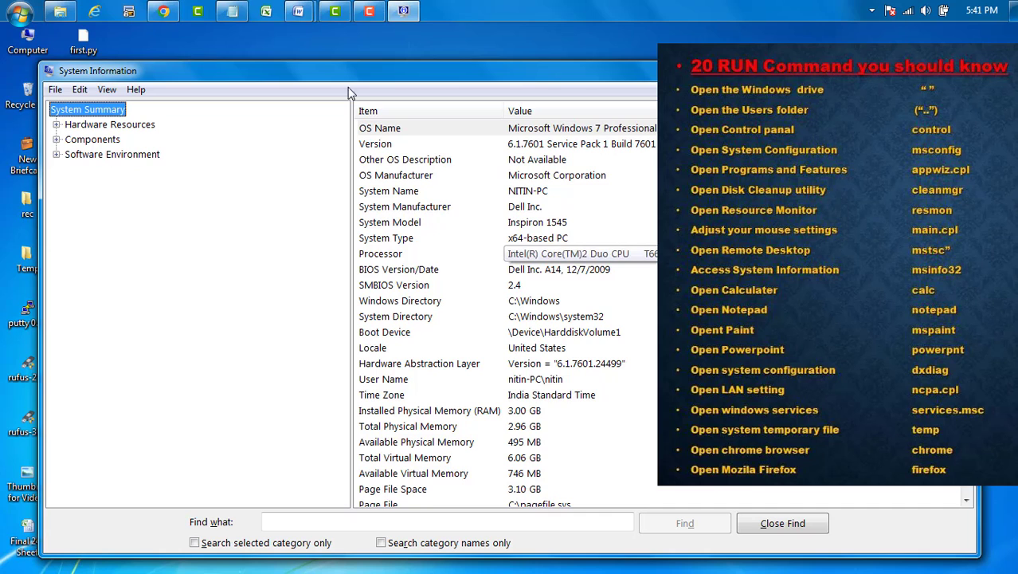
drag(446, 73, 440, 54)
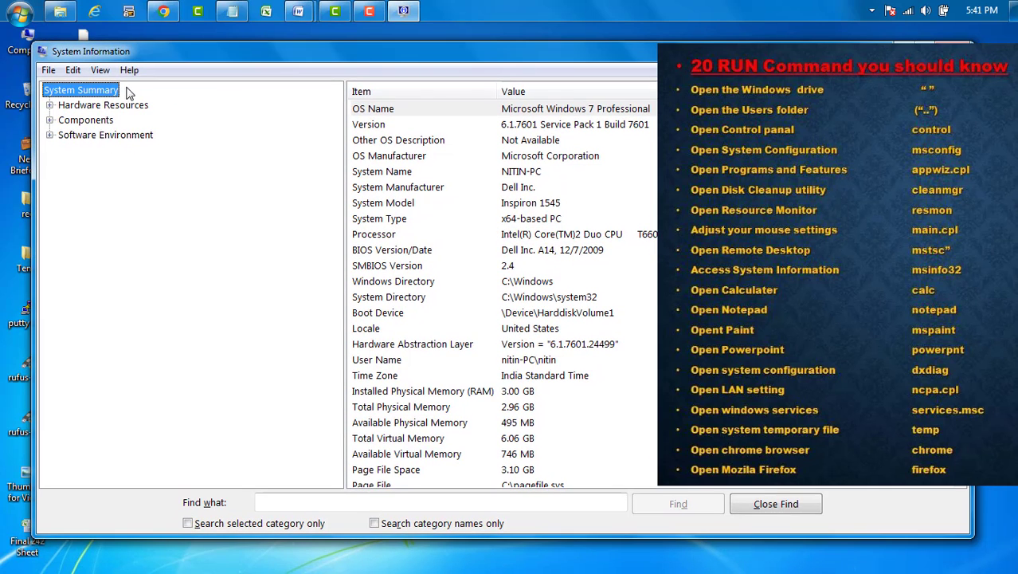
drag(134, 56, 129, 53)
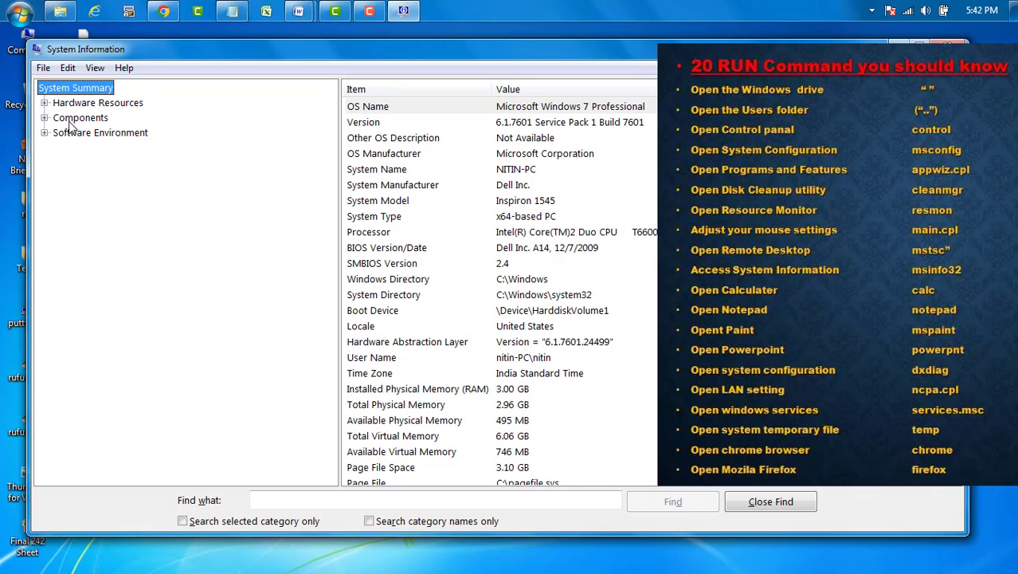
Expand Hardware Resources and Components with their Input, Network, Ports and Storage branches to examine the entries, and close System Information.
click(45, 102)
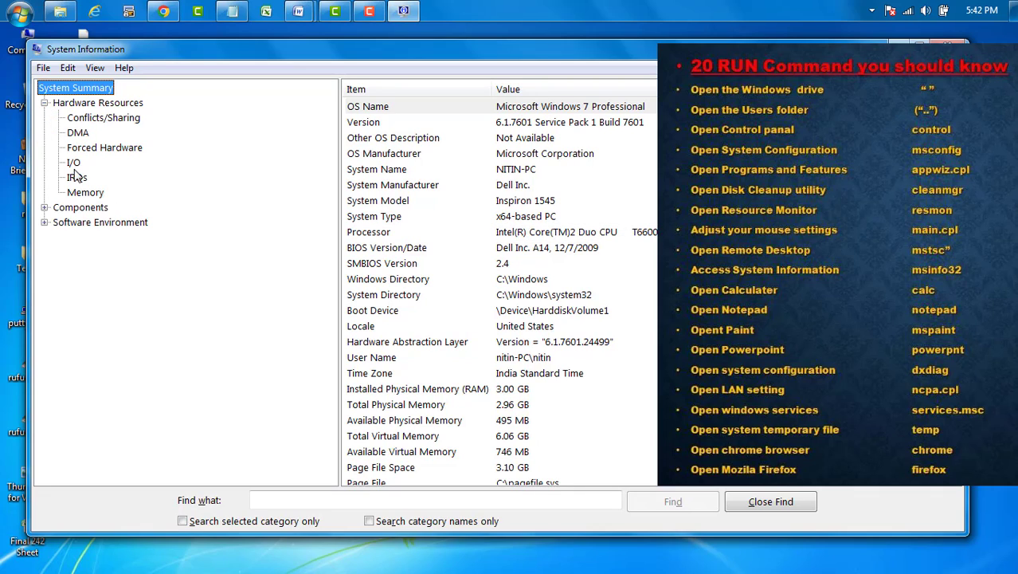
click(45, 208)
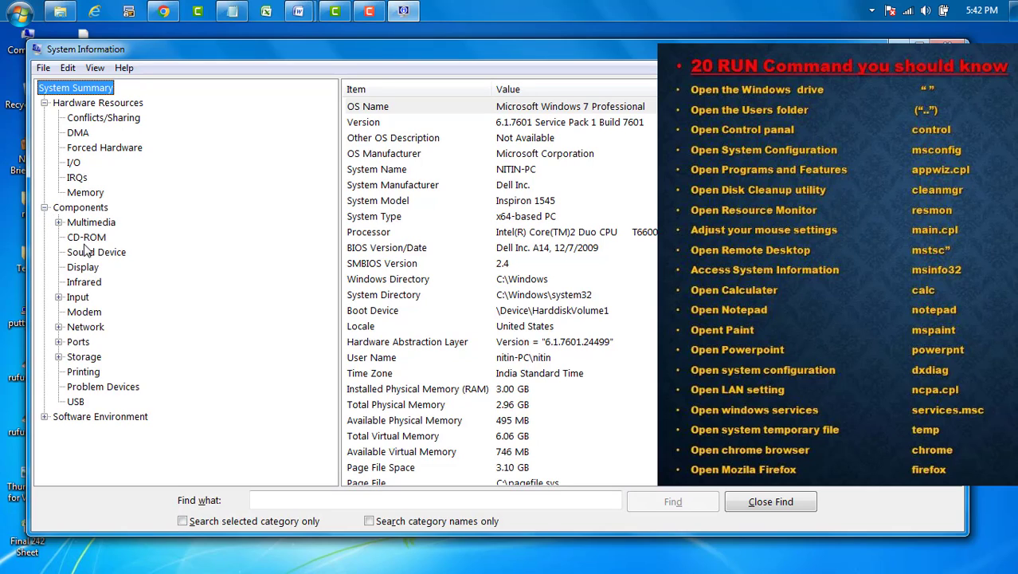
click(58, 296)
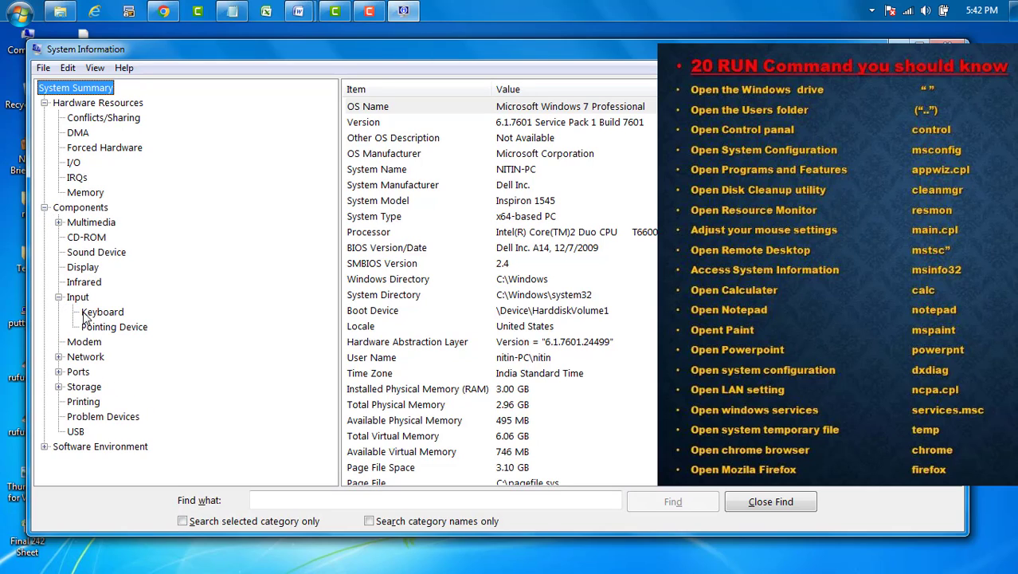
click(58, 356)
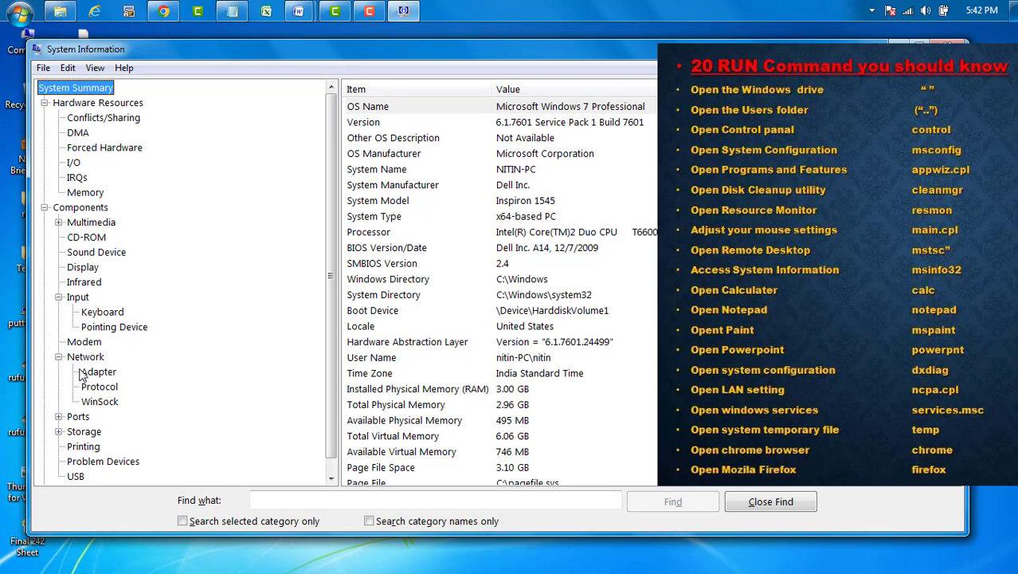
click(59, 416)
scroll(71, 431, down, 1)
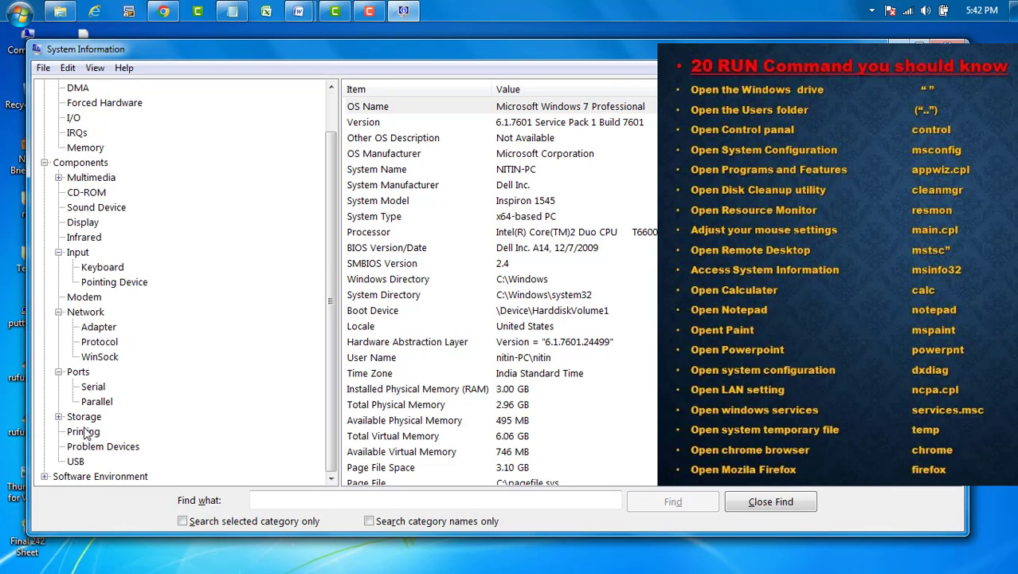
click(58, 416)
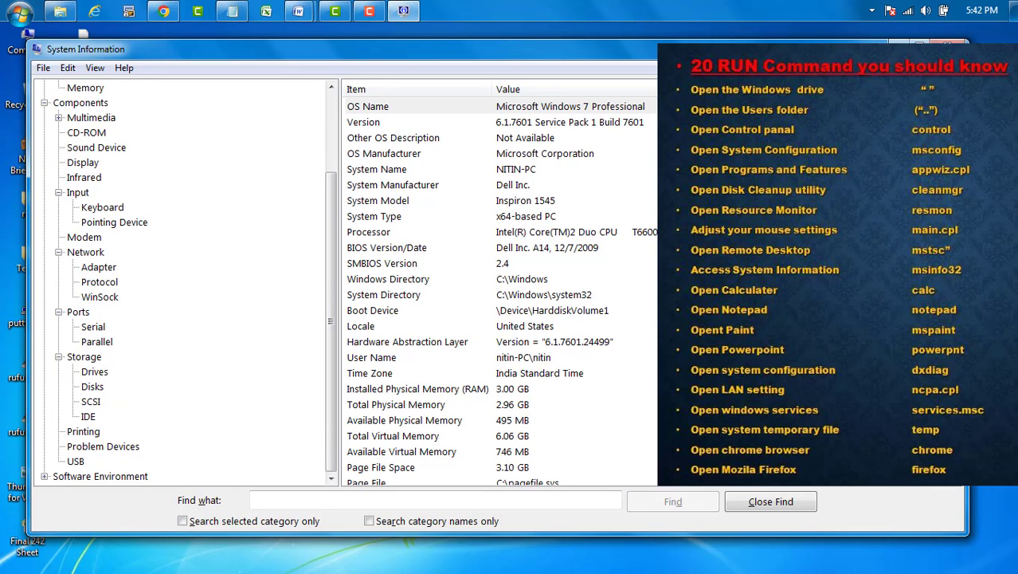
click(948, 45)
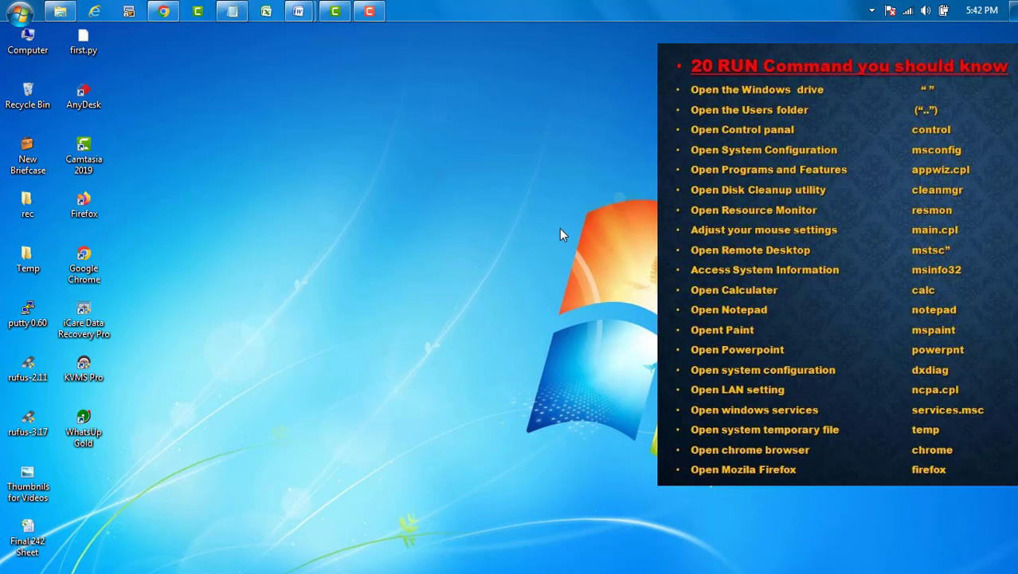
Open Microsoft Word by running winword, maximize its window, and close it.
key(super+r)
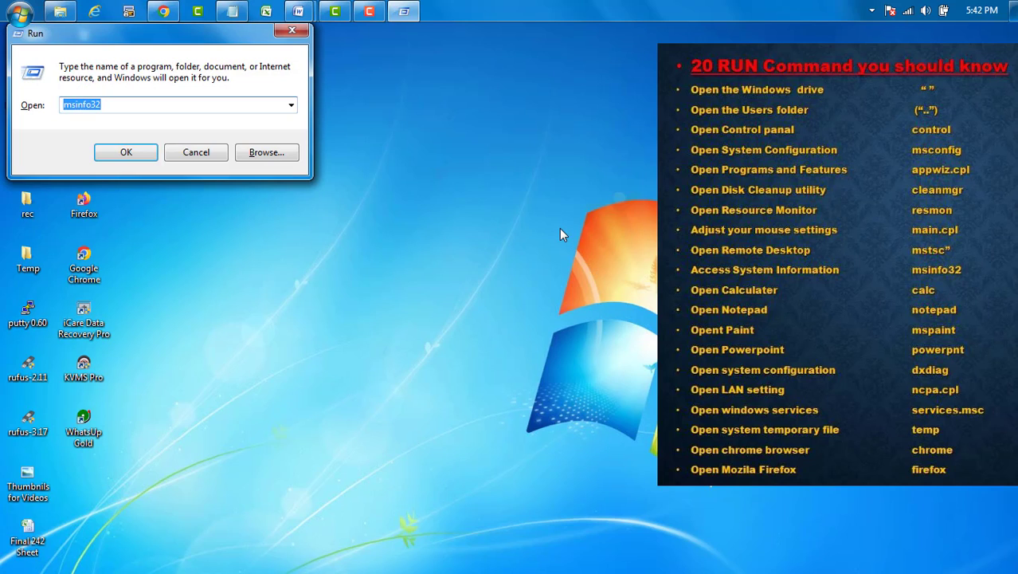
text(win)
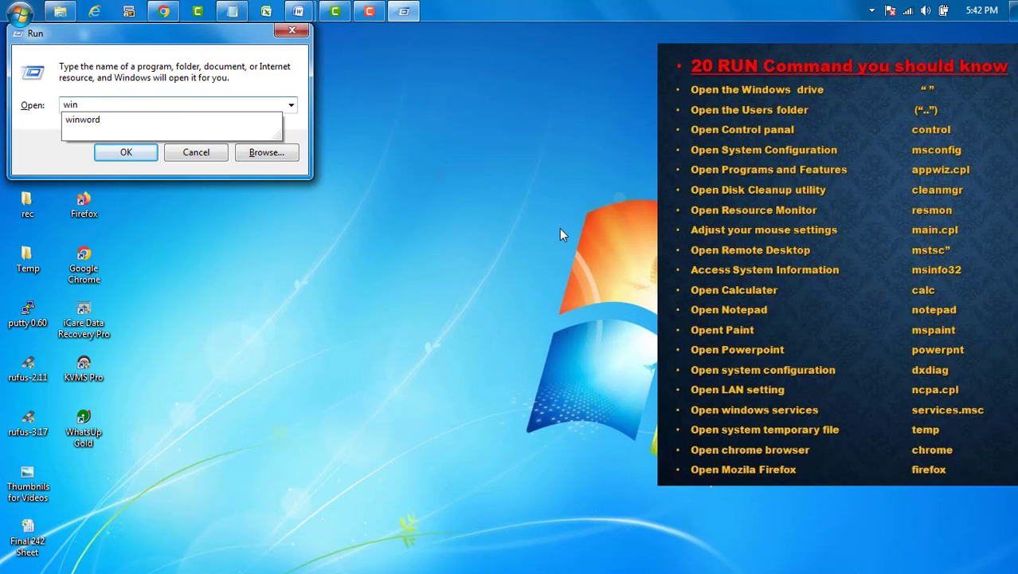
text(word)
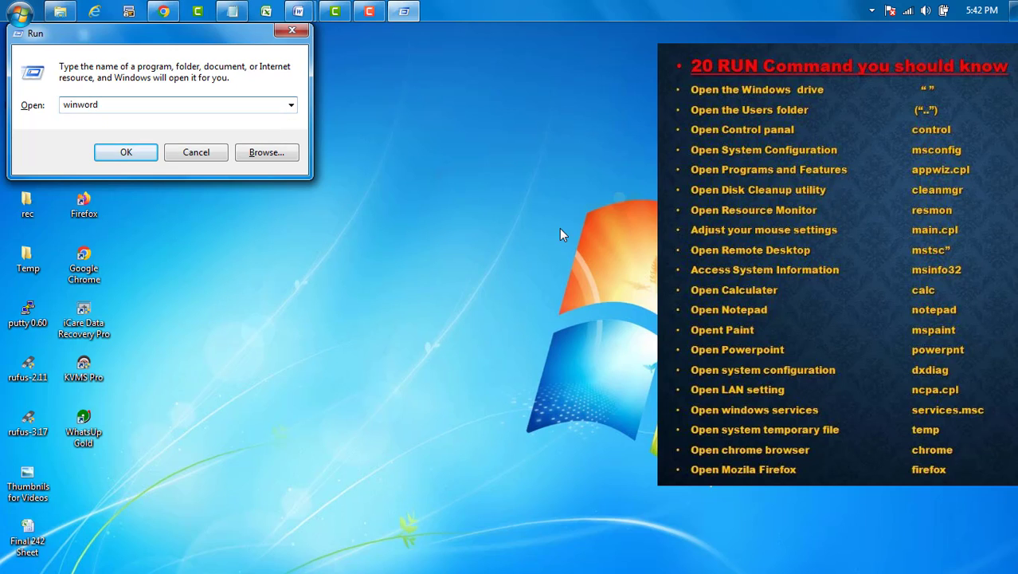
key(Return)
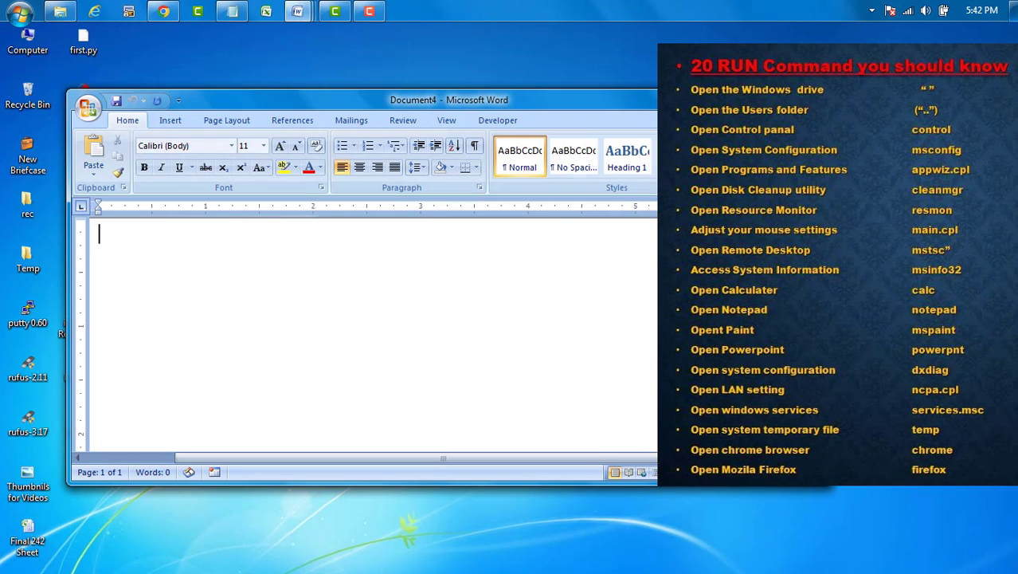
key(super+Up)
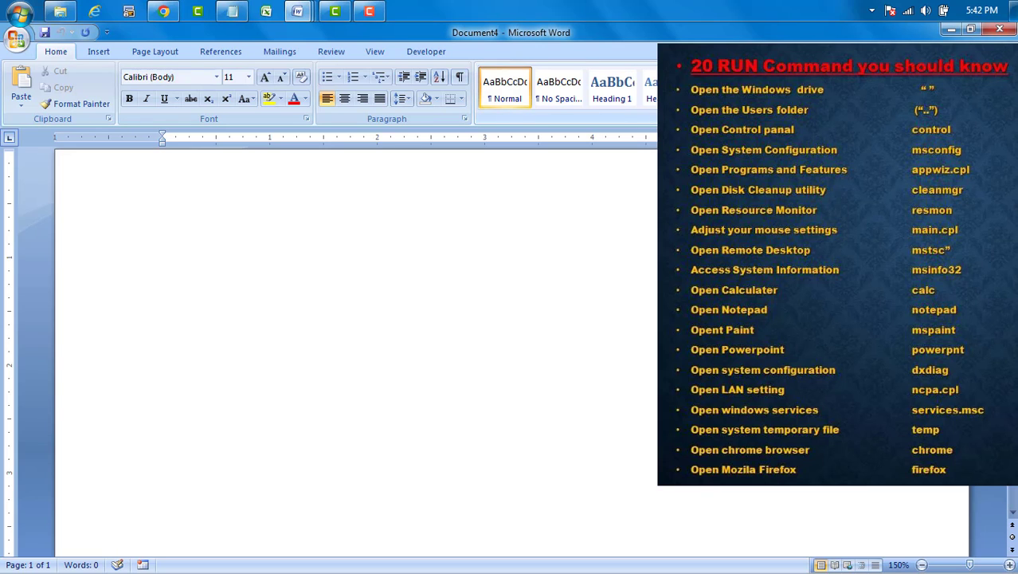
click(999, 29)
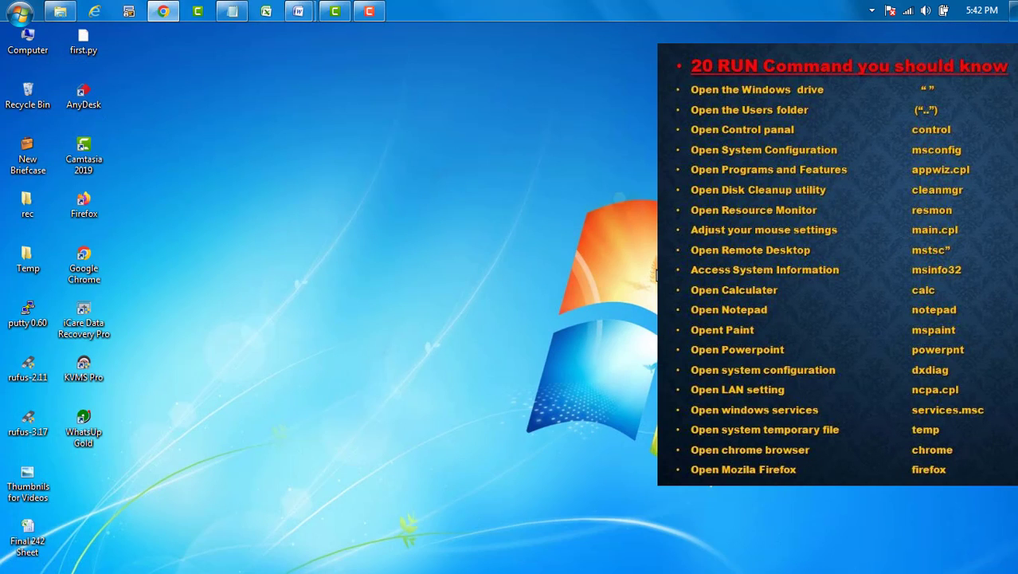
Open Calculator by running calc, and close it.
key(super+r)
text(ca)
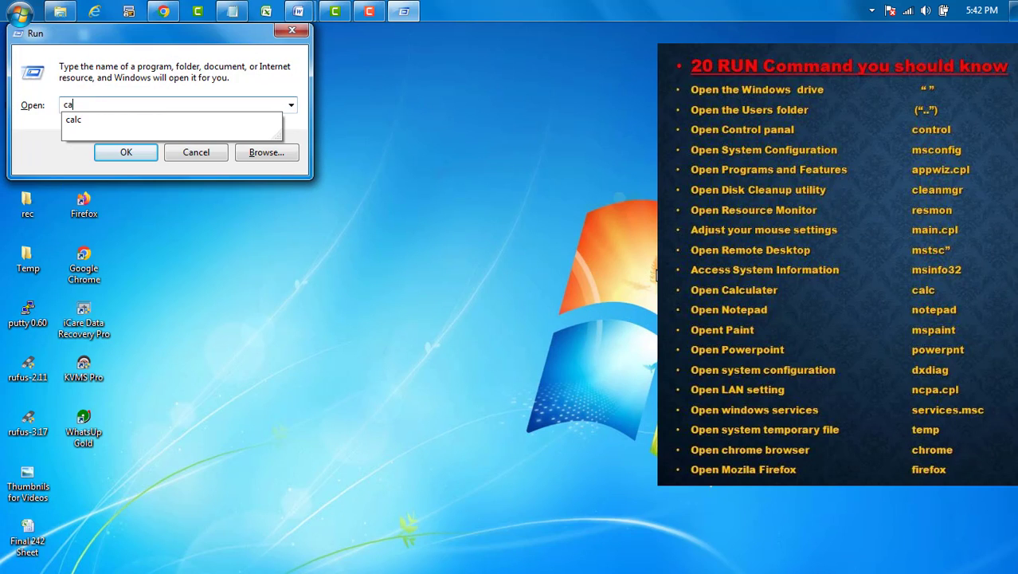
text(lc)
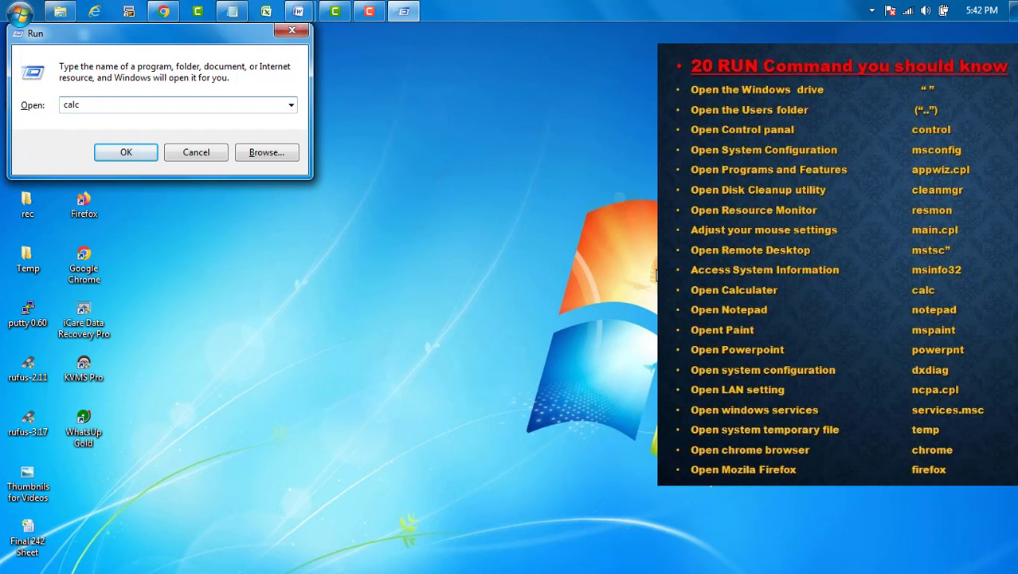
key(Return)
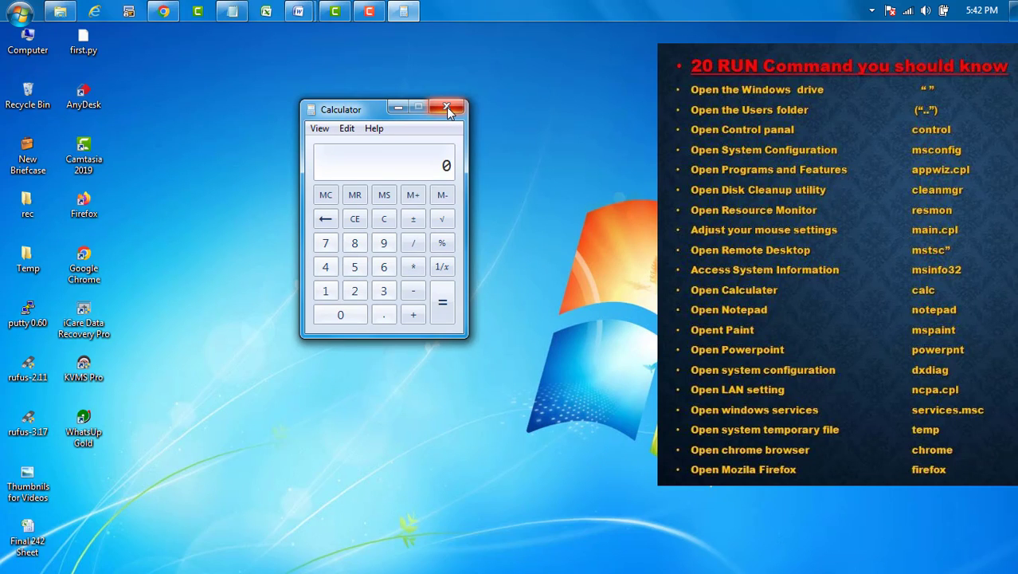
click(446, 107)
Open Notepad by running notepad, move its window up towards the desktop icons, and close it.
key(super+r)
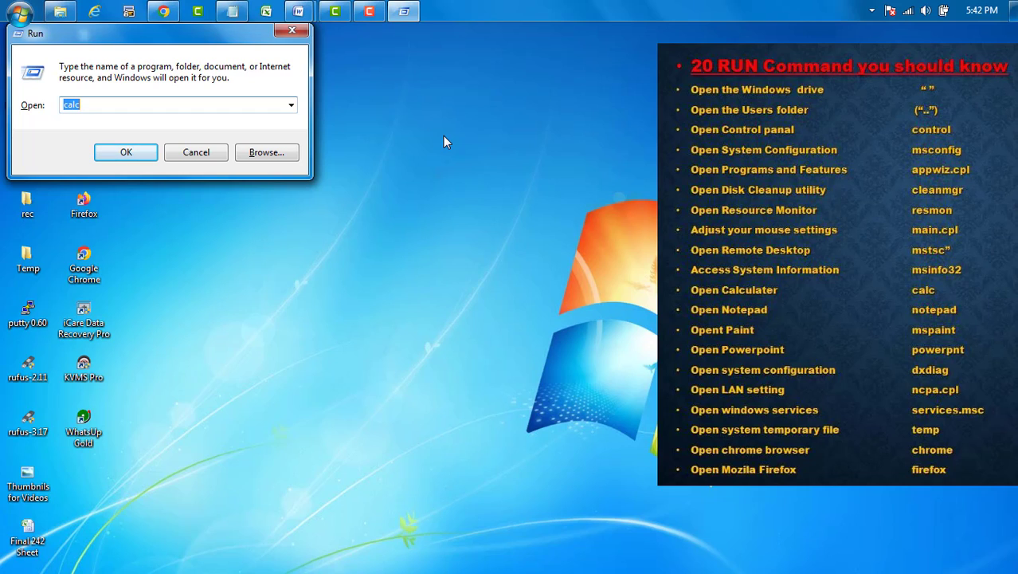
text(note)
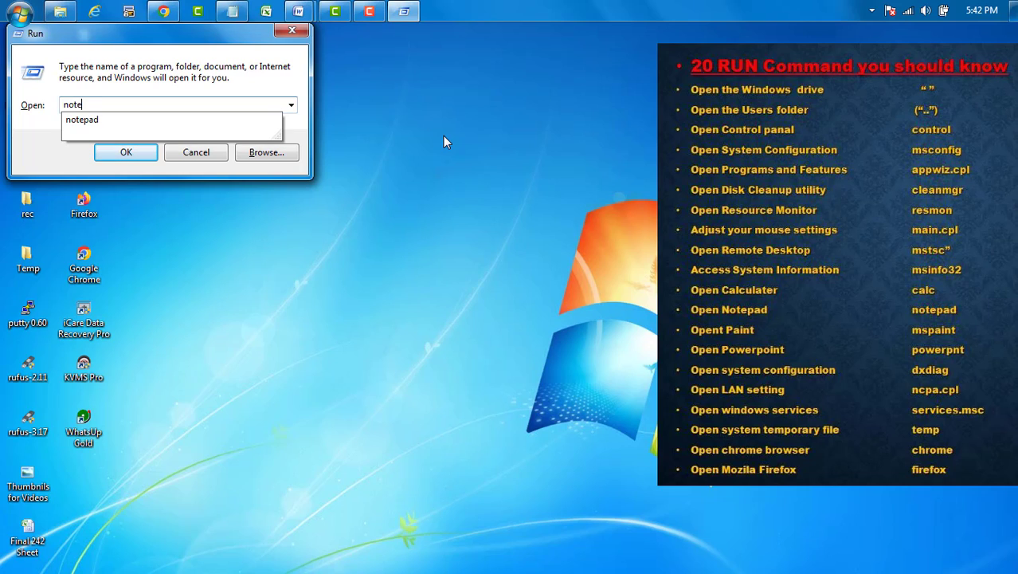
text(pad)
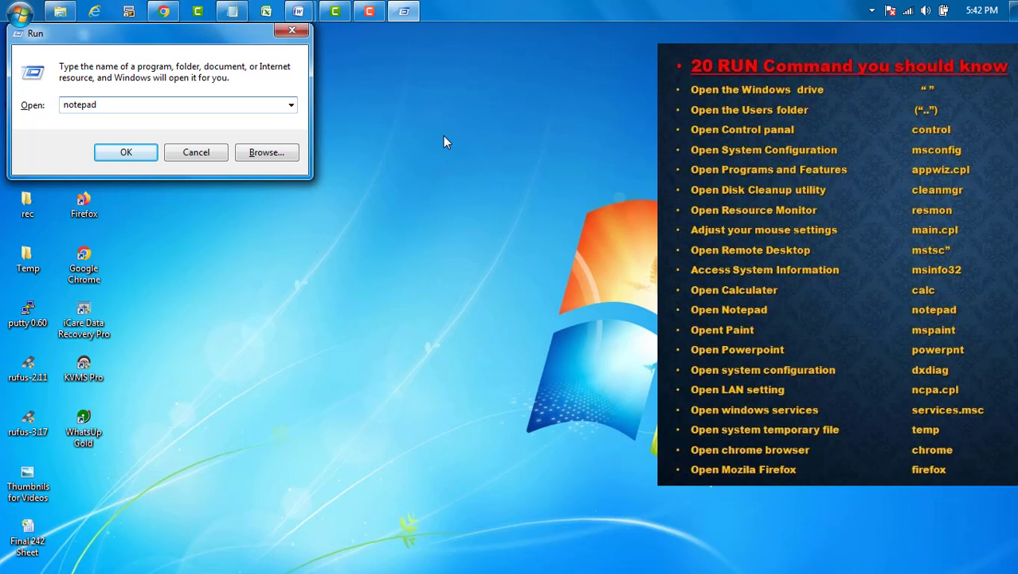
key(Return)
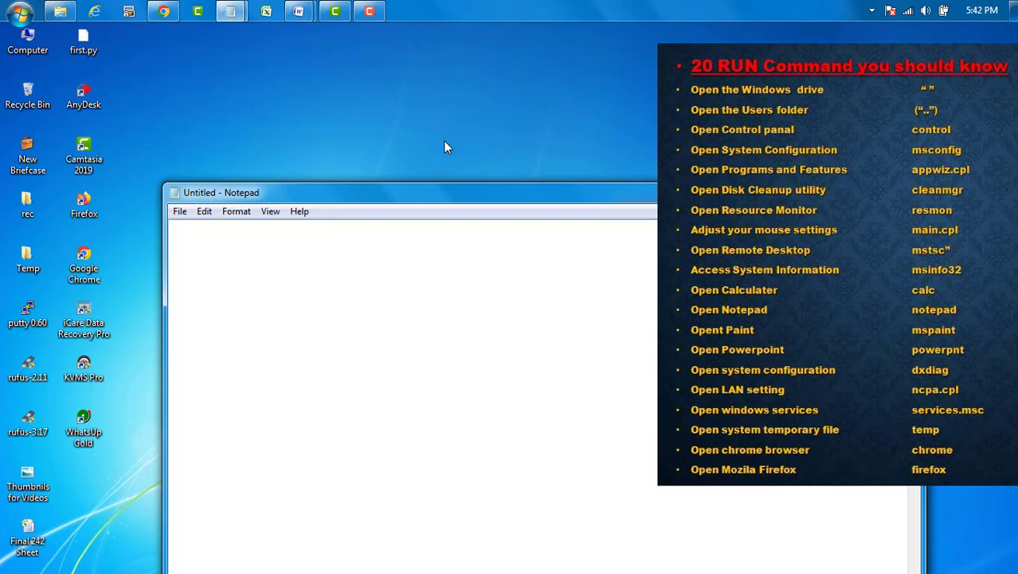
drag(481, 196, 424, 78)
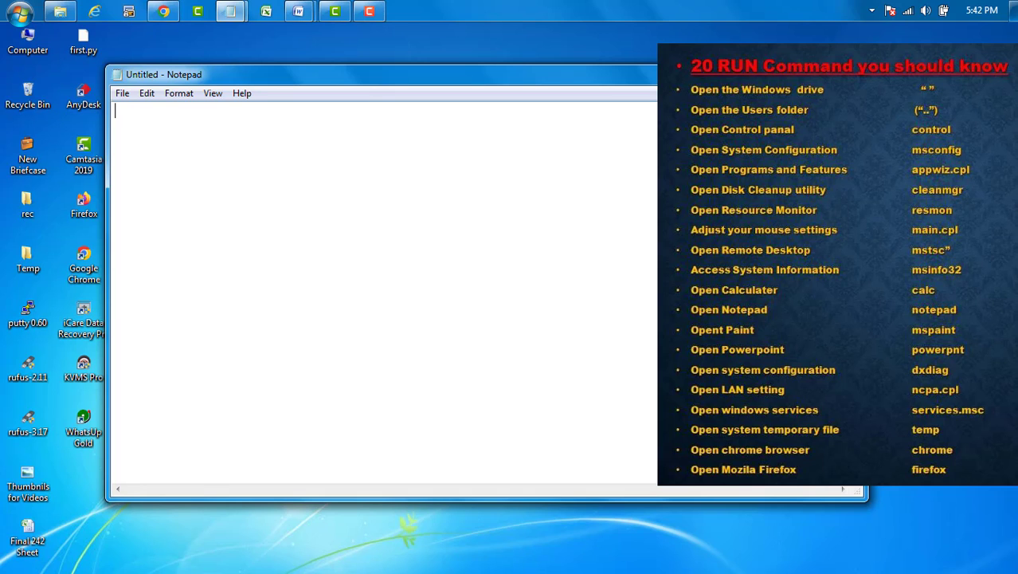
click(848, 74)
Open Paint by running mspaint, and close it.
key(super+r)
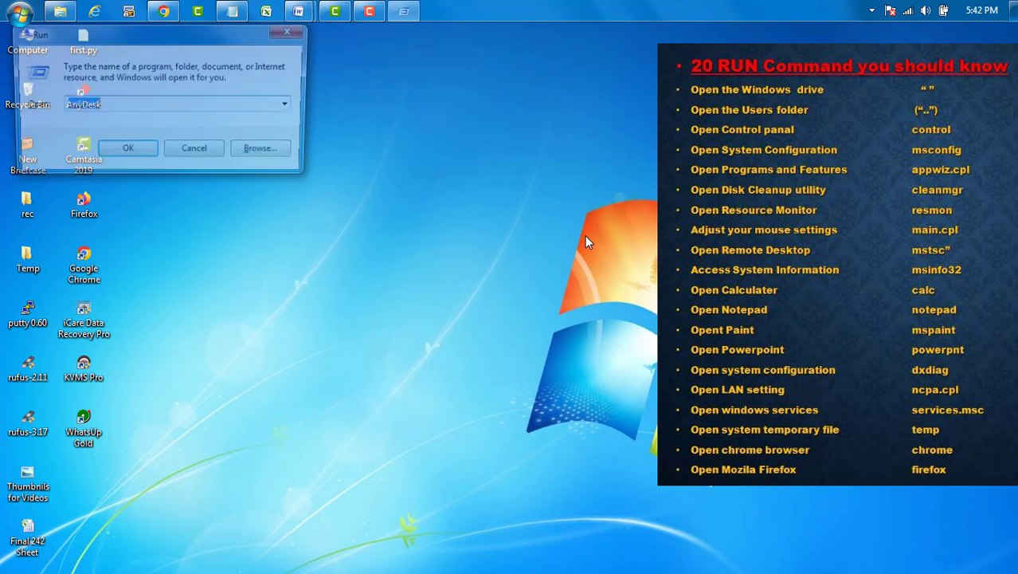
text(ms)
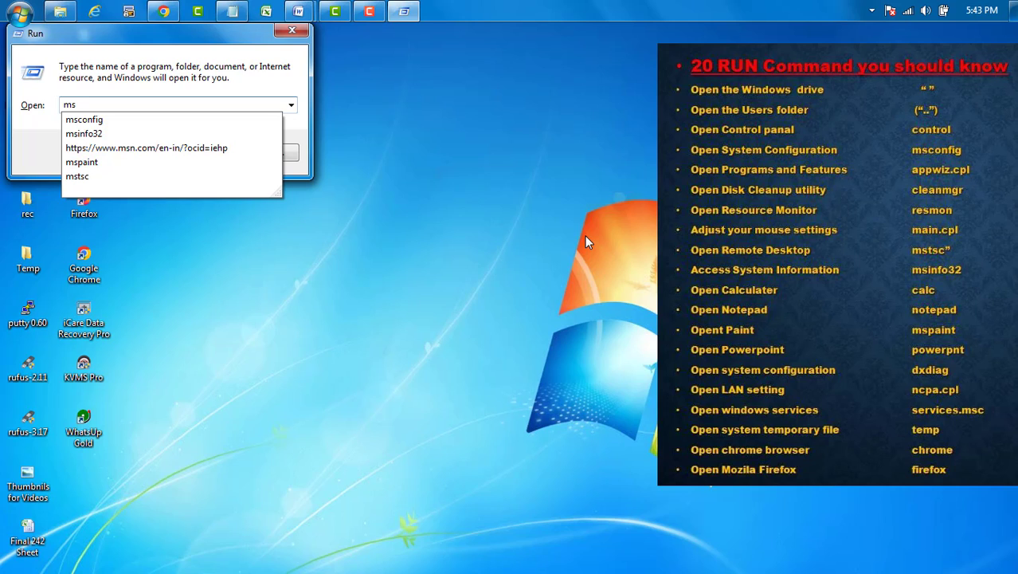
text(pa)
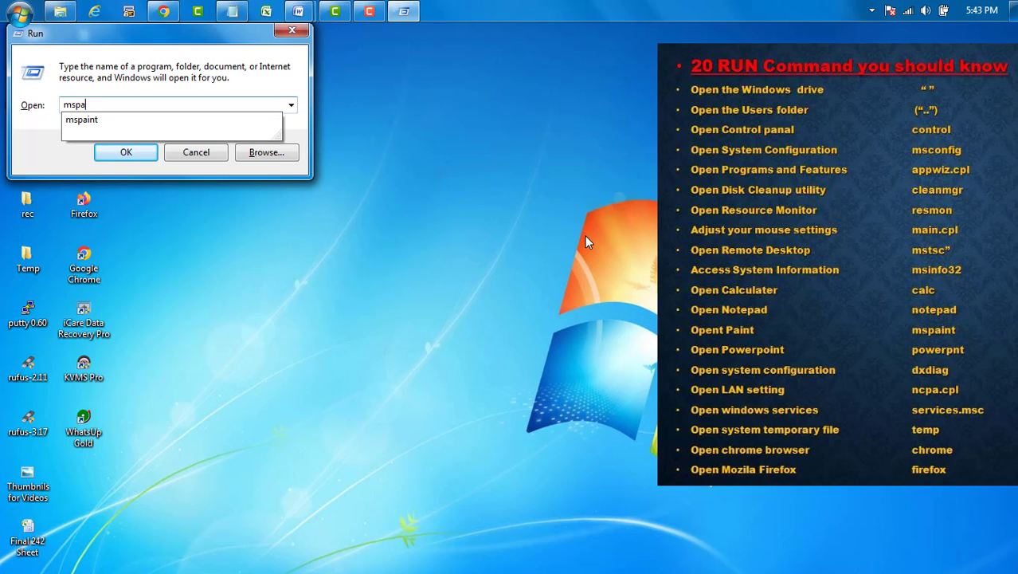
text(int)
key(Return)
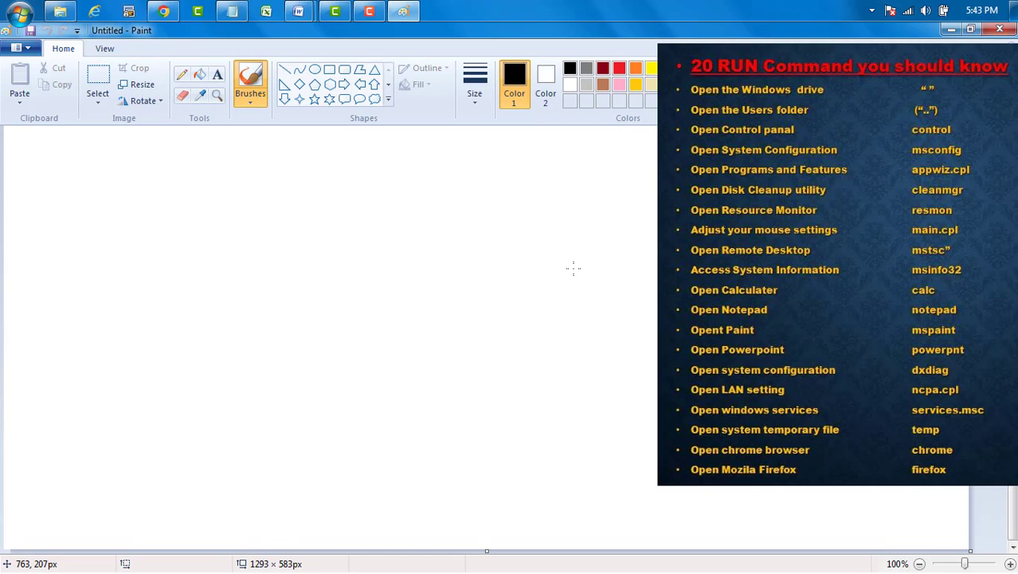
click(999, 29)
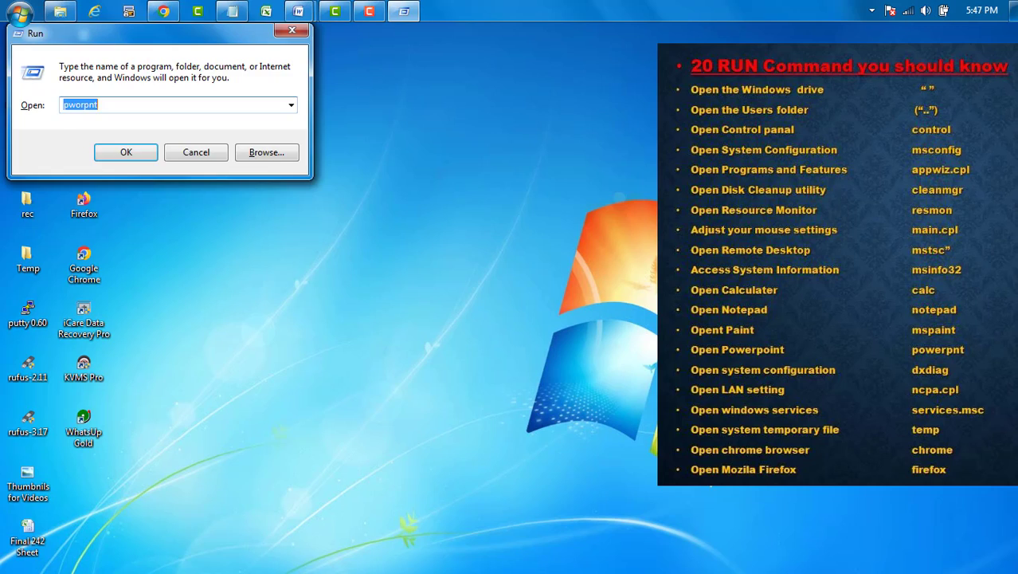
Open Microsoft PowerPoint by running powerpnt, and close it.
text(p)
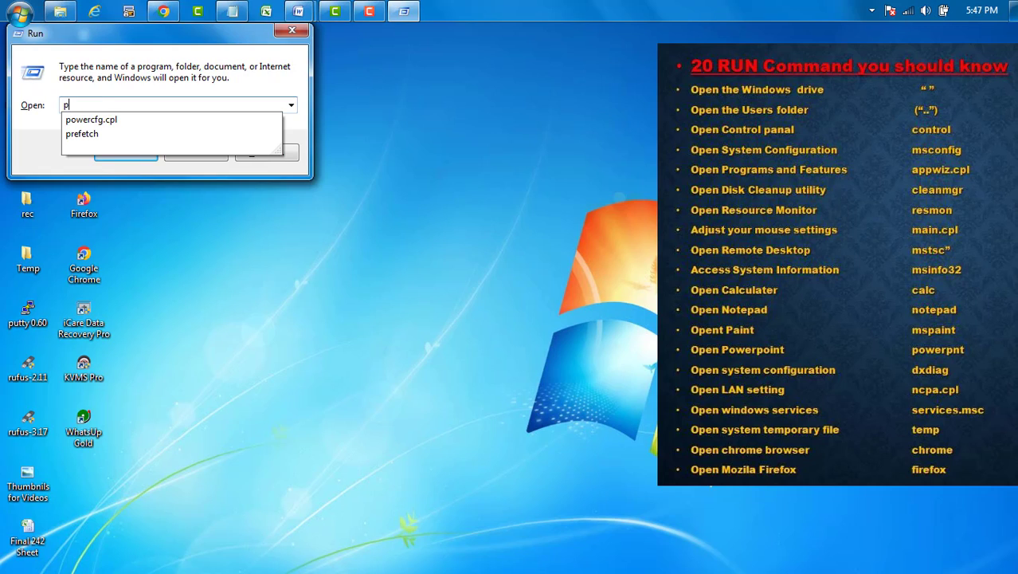
key(BackSpace)
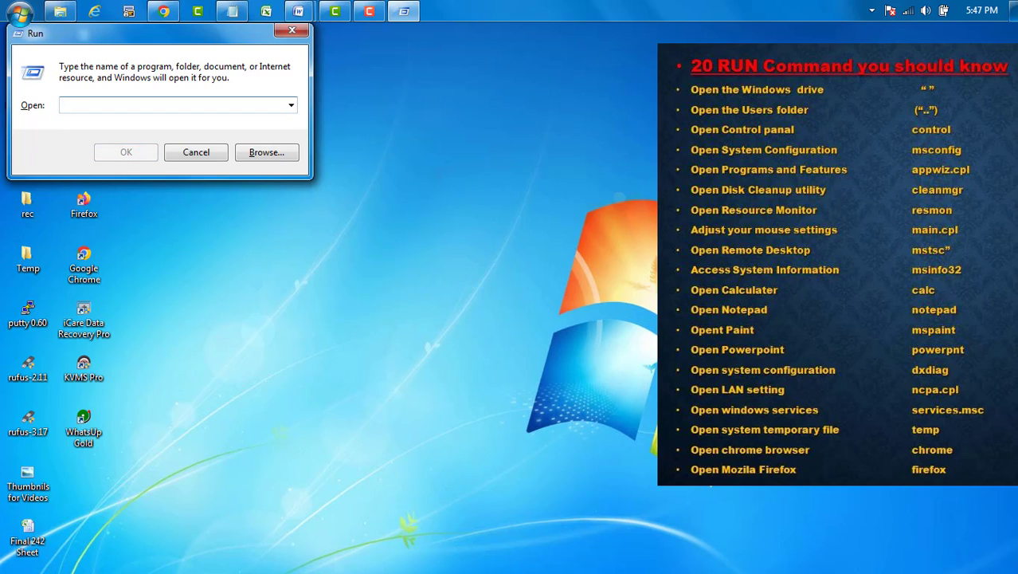
text(powe)
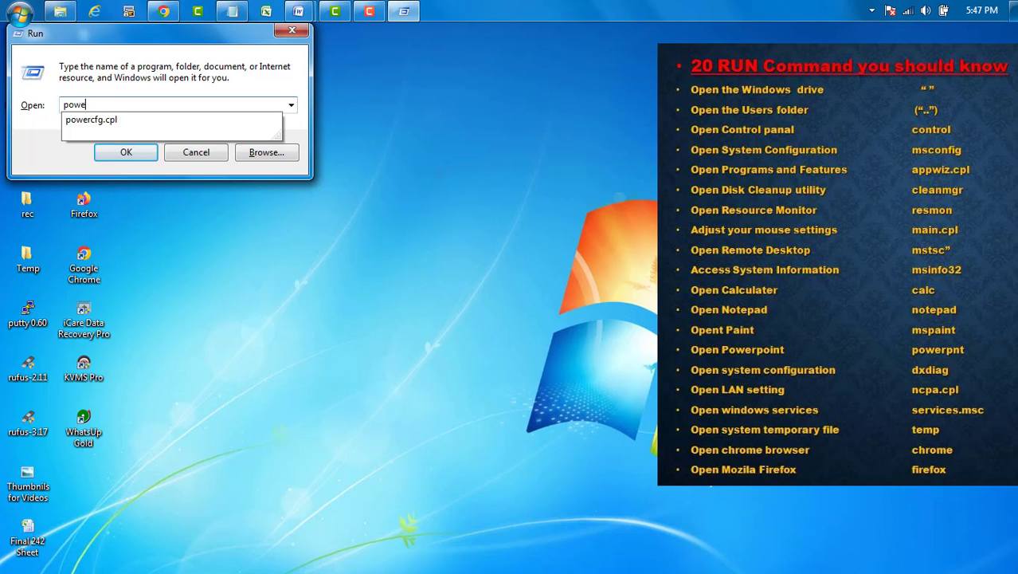
text(rpnt)
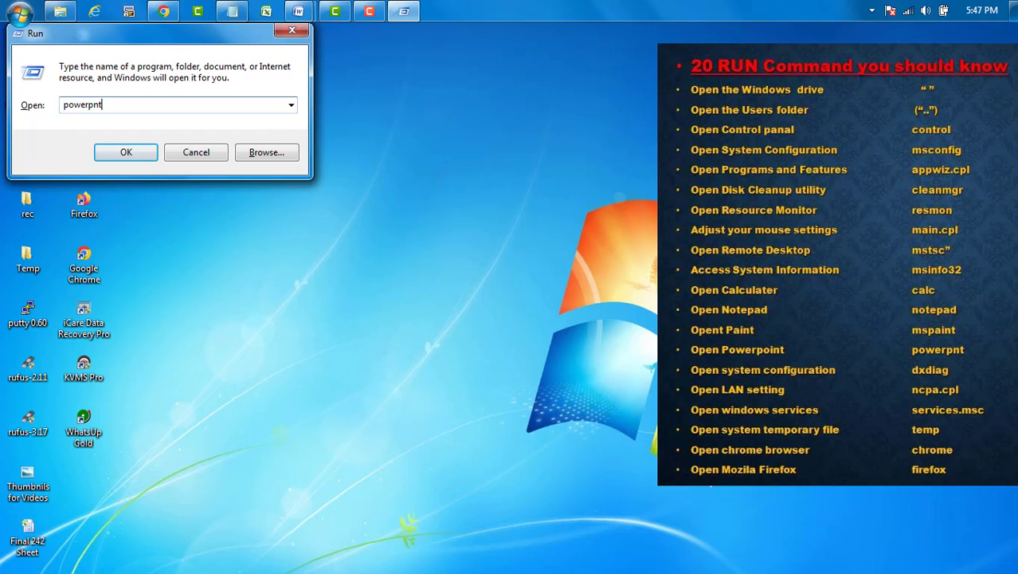
key(Return)
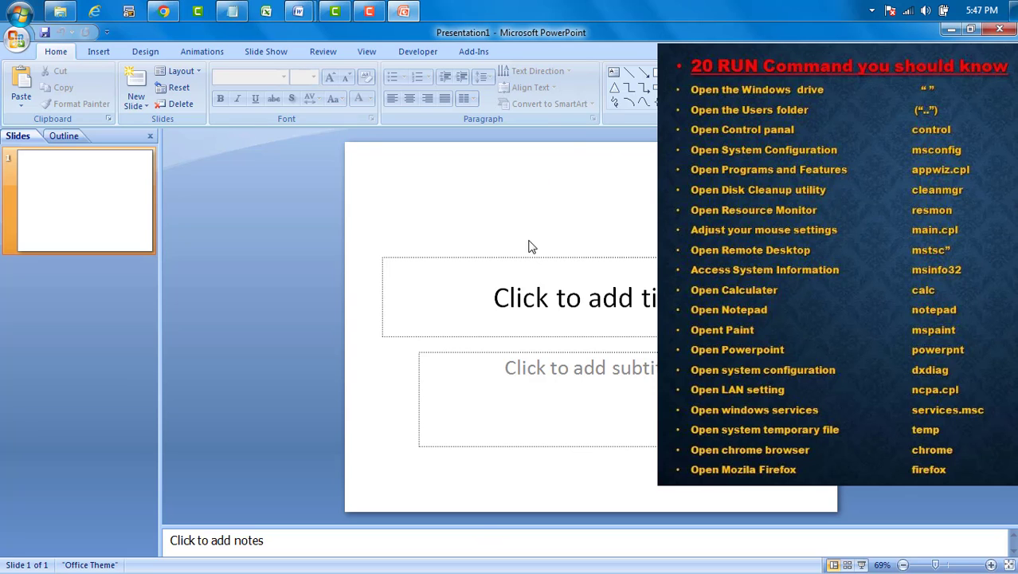
click(999, 29)
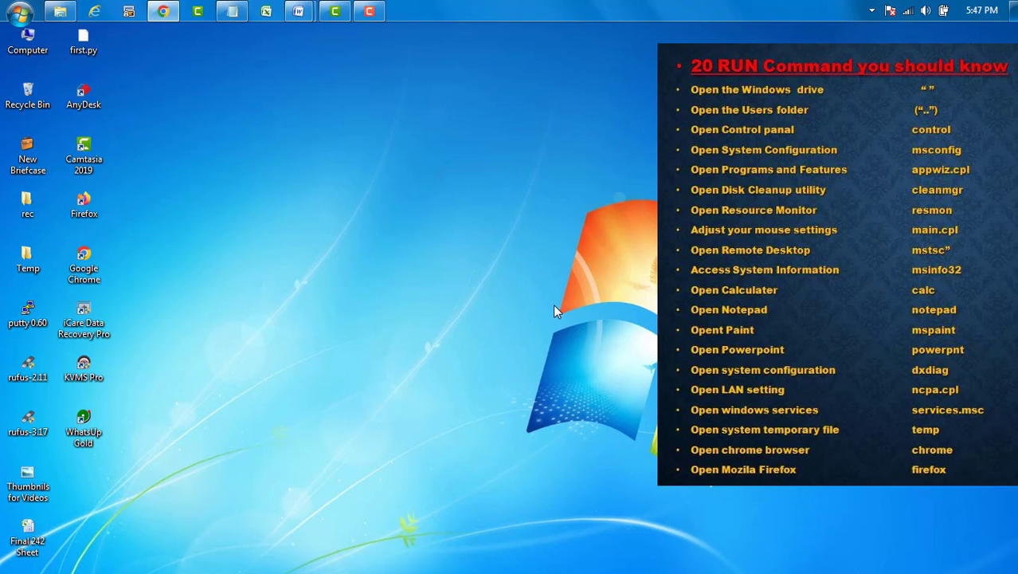
Open the Windows Services console by running services.msc, and maximize its window.
key(super+r)
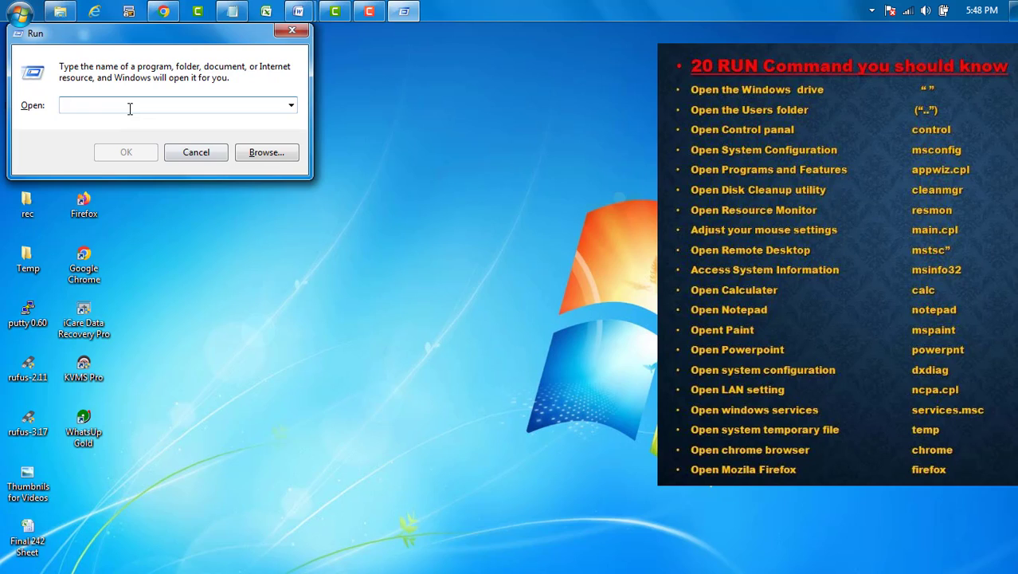
text(s)
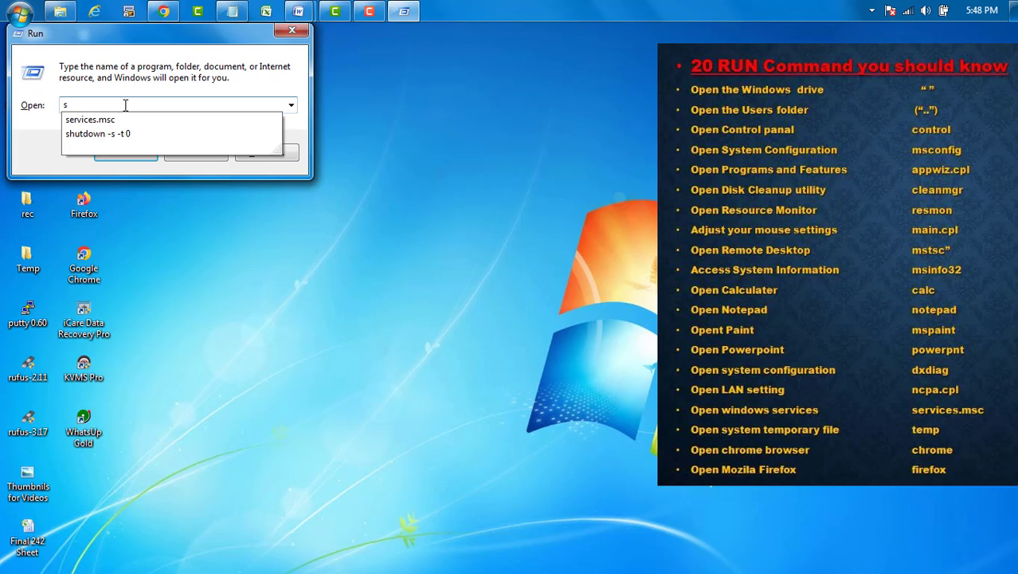
text(ervi)
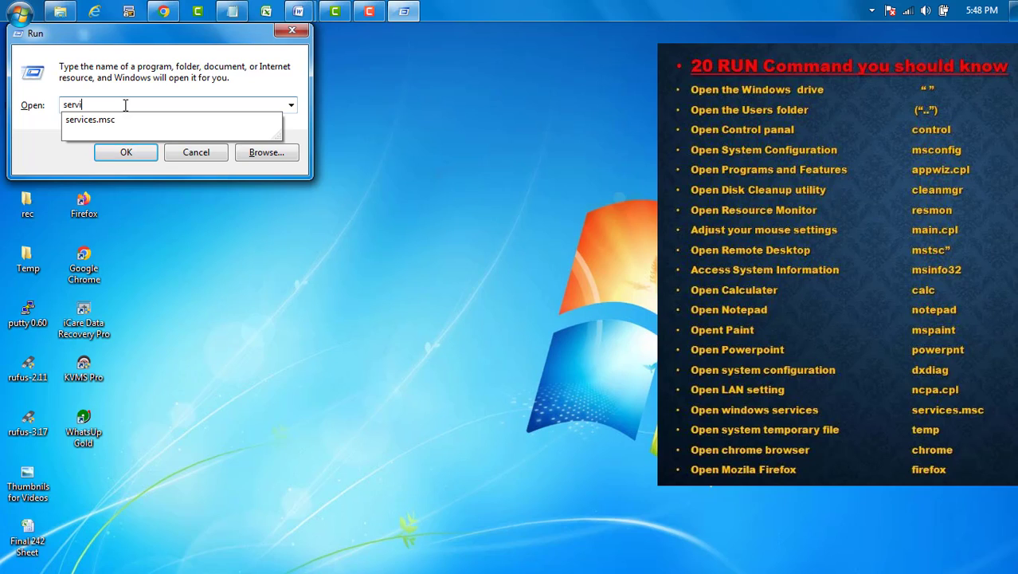
text(ces.msc)
key(Return)
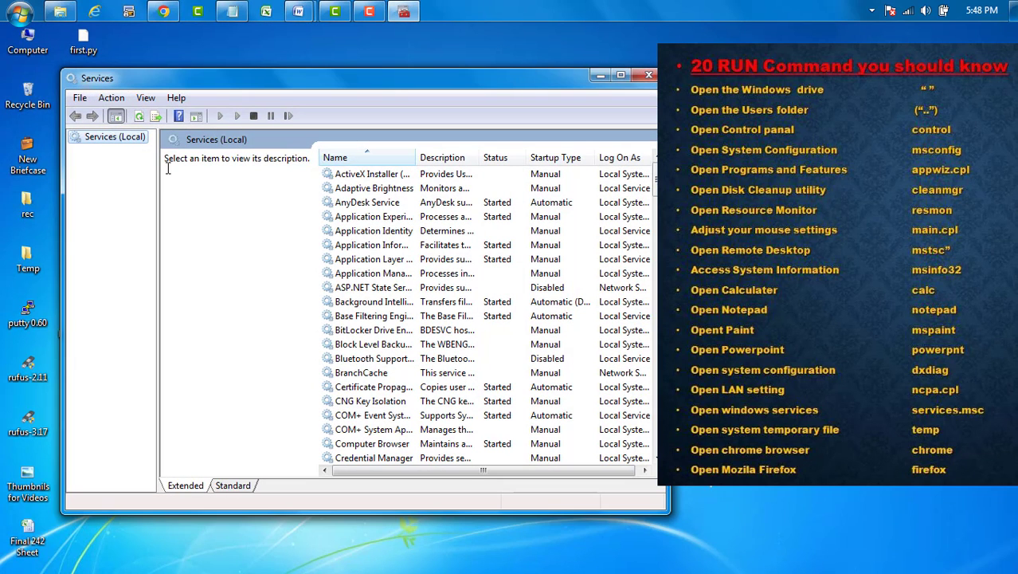
drag(533, 80, 618, 64)
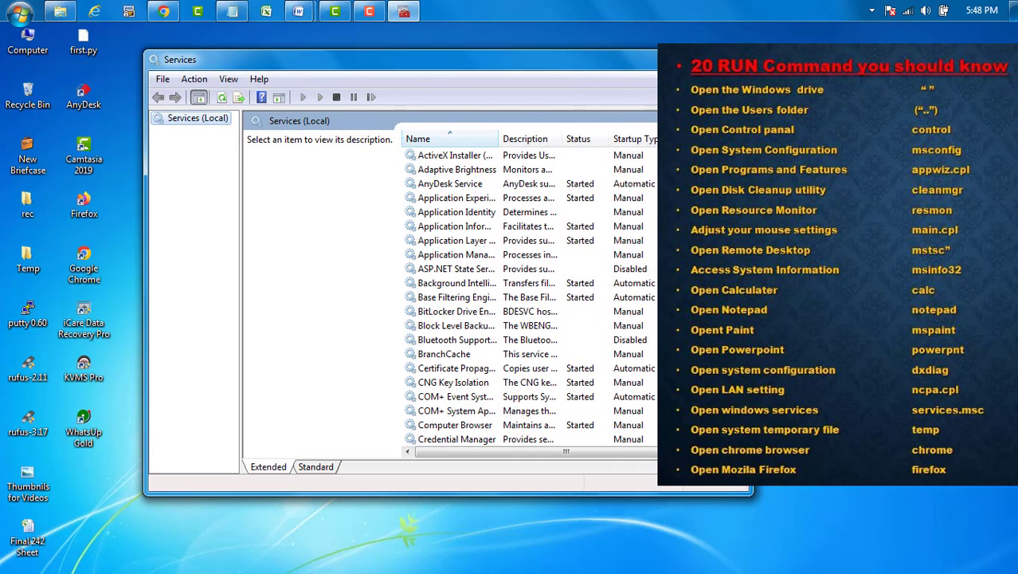
click(716, 59)
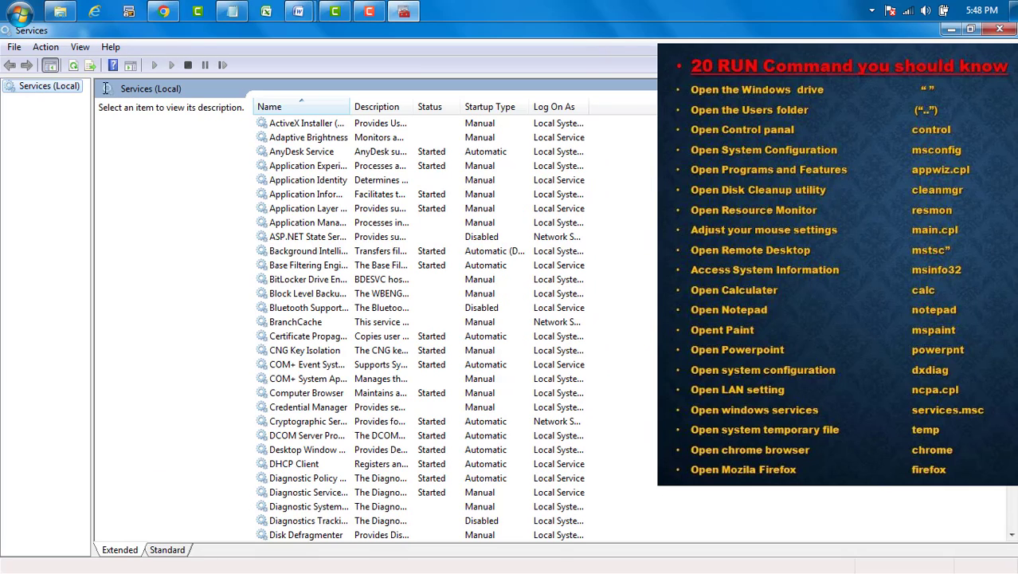
View the descriptions of the ActiveX Installer and Adaptive Brightness services, and close the Services console.
click(277, 126)
click(285, 140)
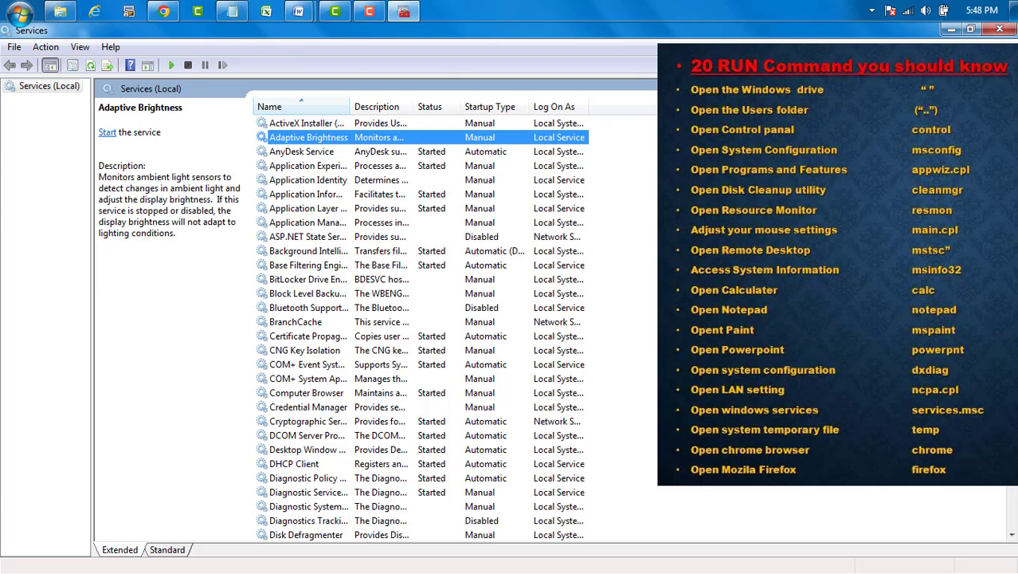
click(1002, 29)
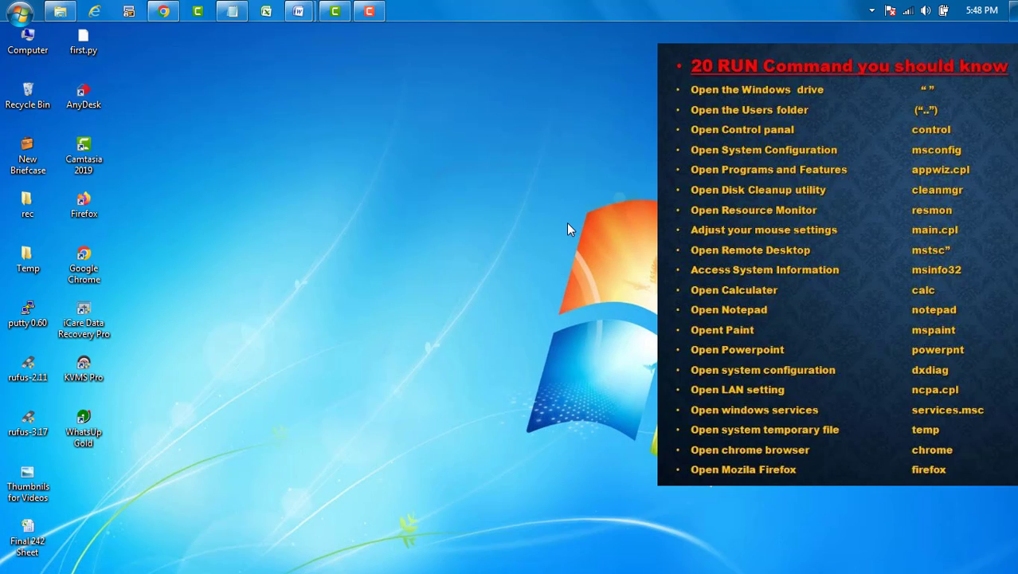
Open the Windows Temp folder by running temp, select all of its items, and close the folder.
key(super+r)
text(t)
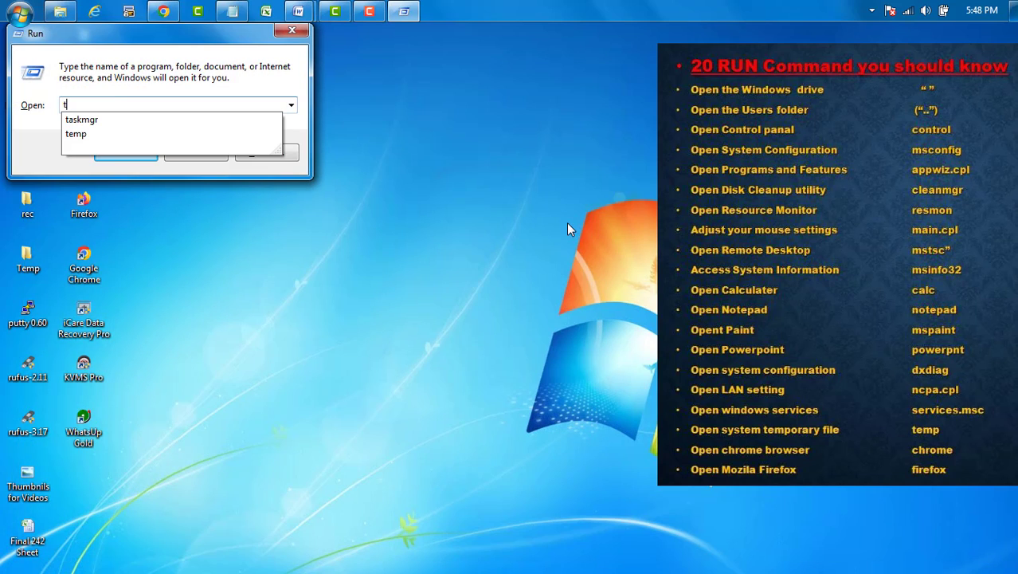
text(emp)
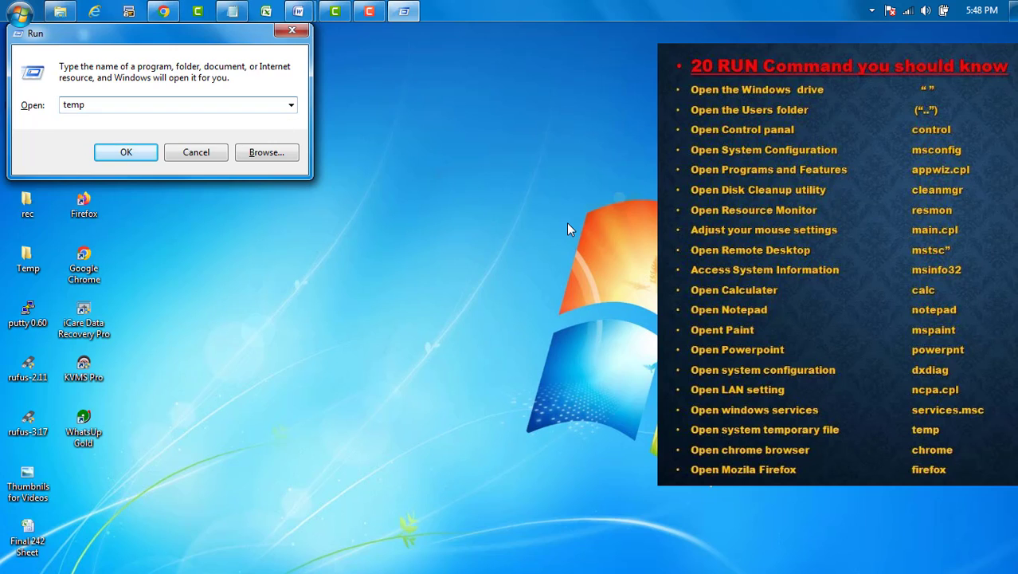
key(Return)
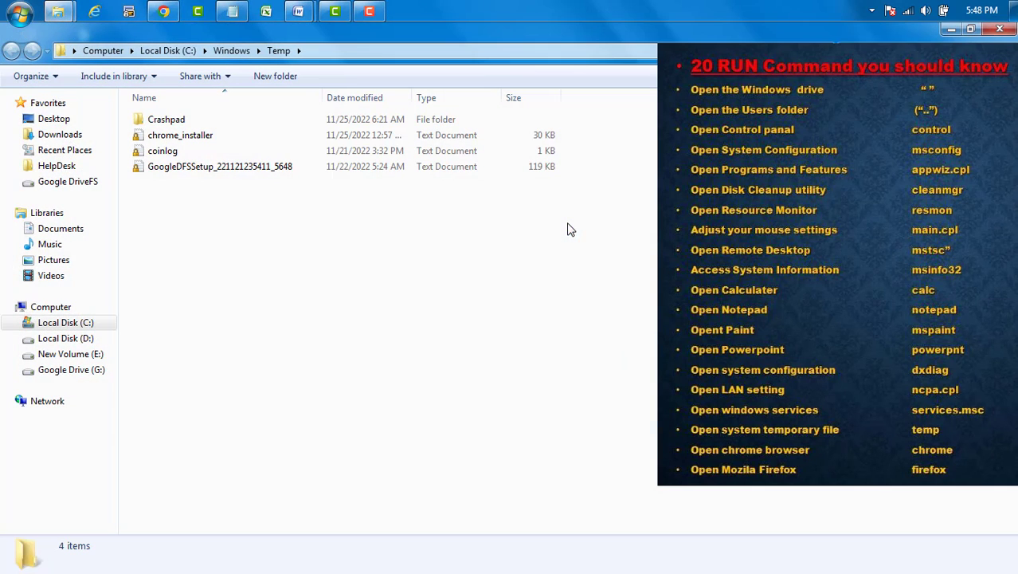
drag(404, 347, 172, 113)
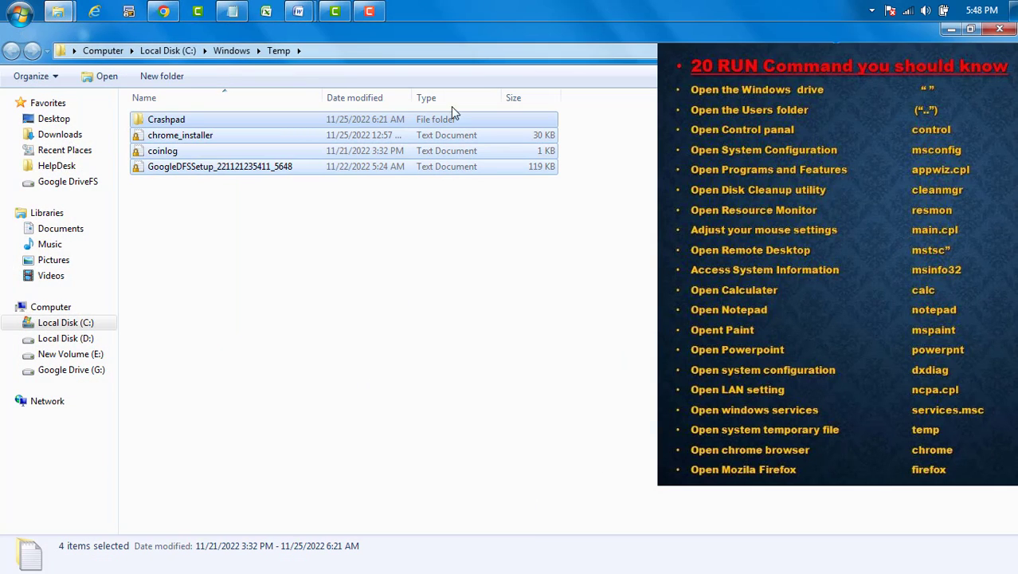
click(1000, 31)
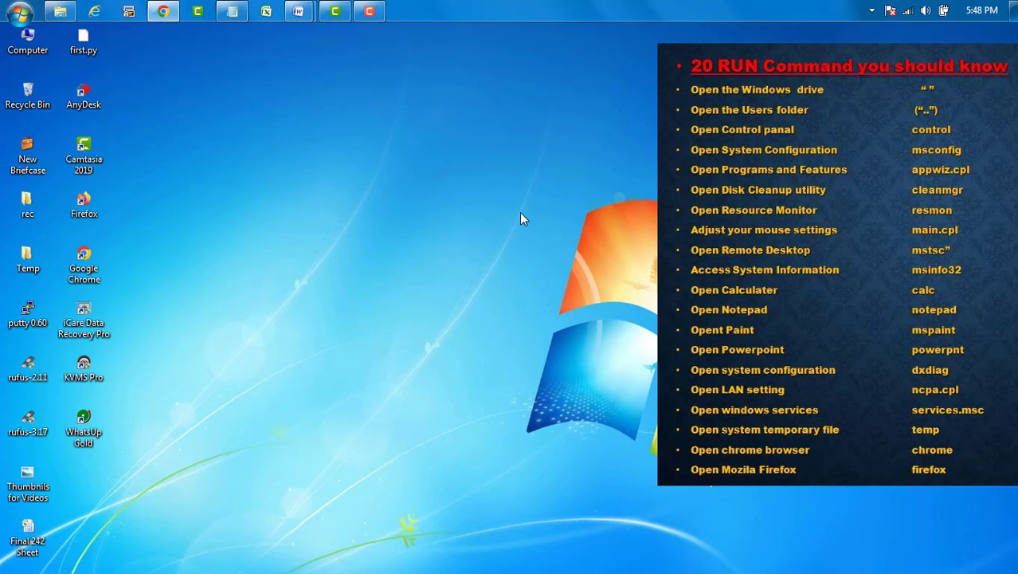
Open Network Connections by running ncpa.cpl, and select Local Area Connection.
key(super+r)
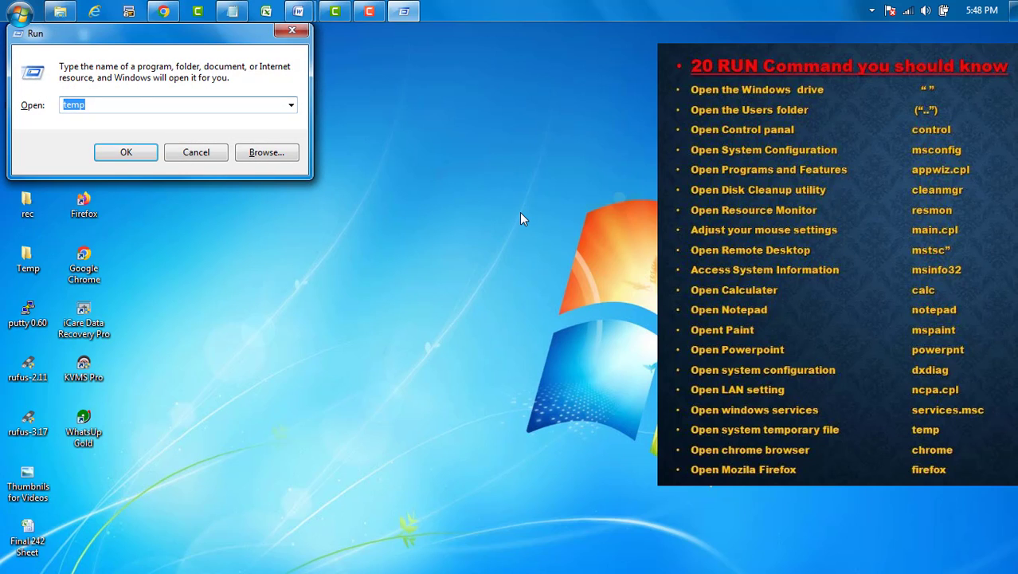
text(ncpa.cpl)
key(Return)
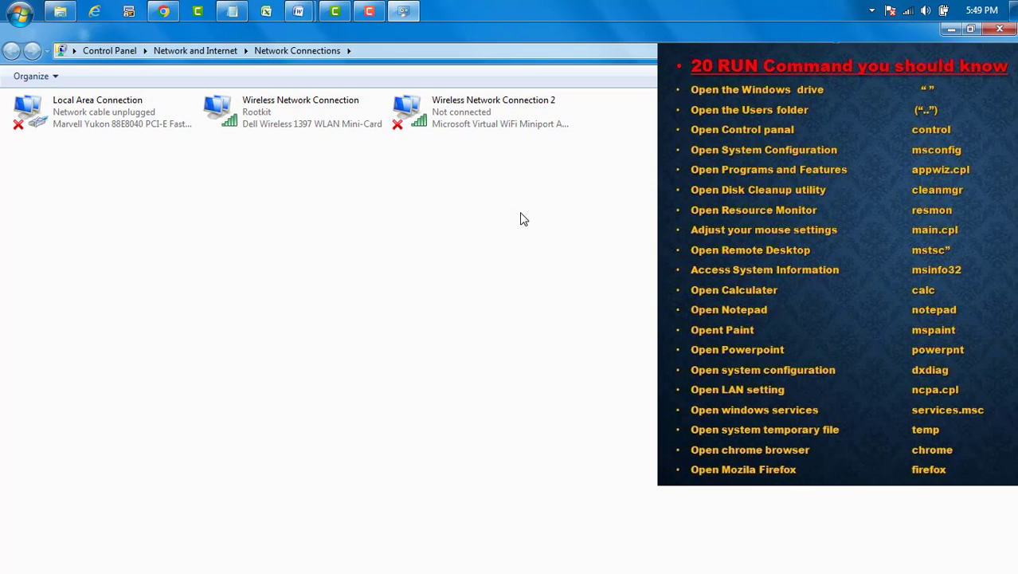
click(71, 120)
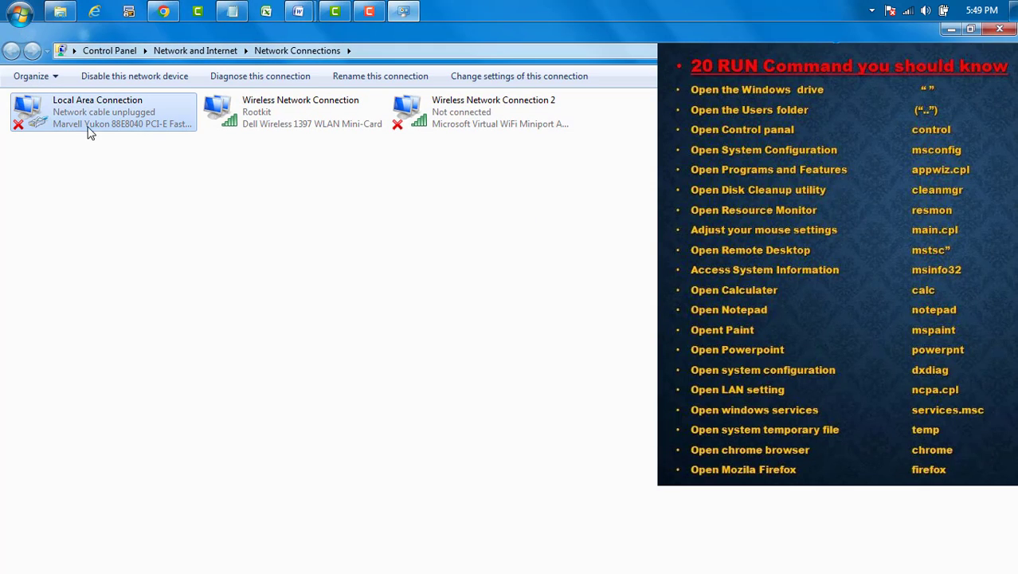
View the Internet Protocol Version 4 (TCP/IPv4) properties of Local Area Connection, dismiss the dialogs without changes, and close Network Connections.
double_click(90, 133)
double_click(182, 264)
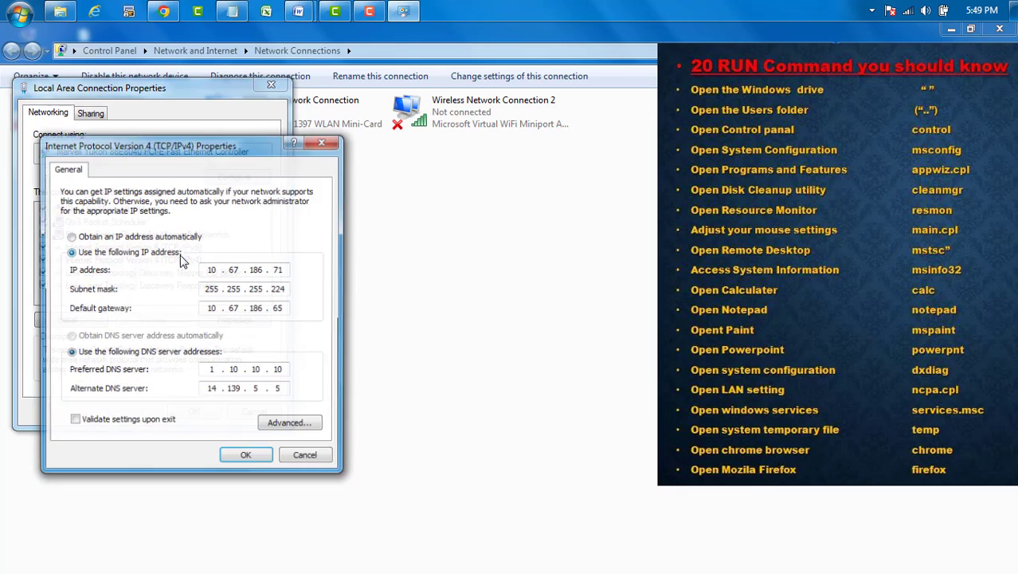
click(323, 453)
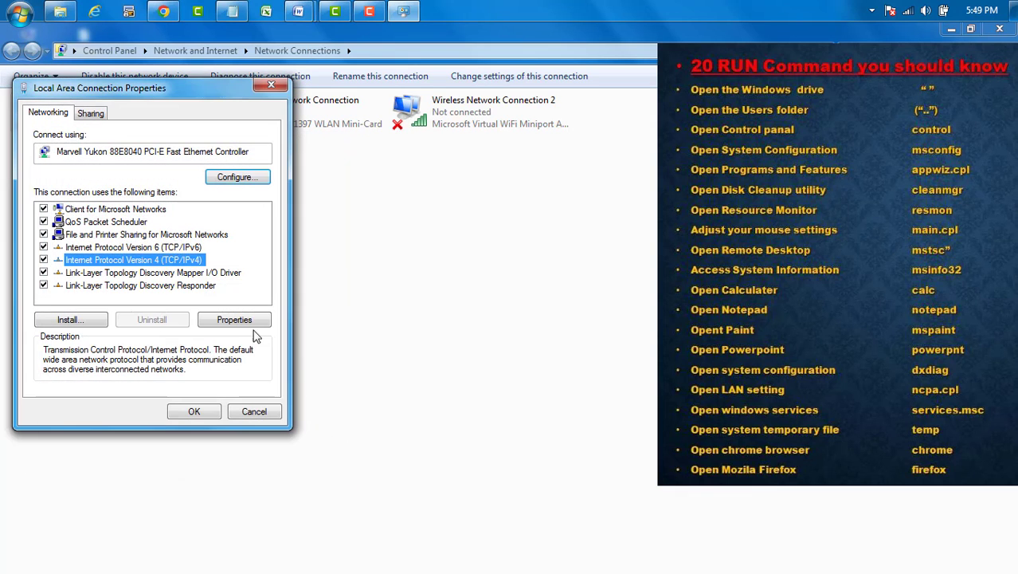
click(251, 411)
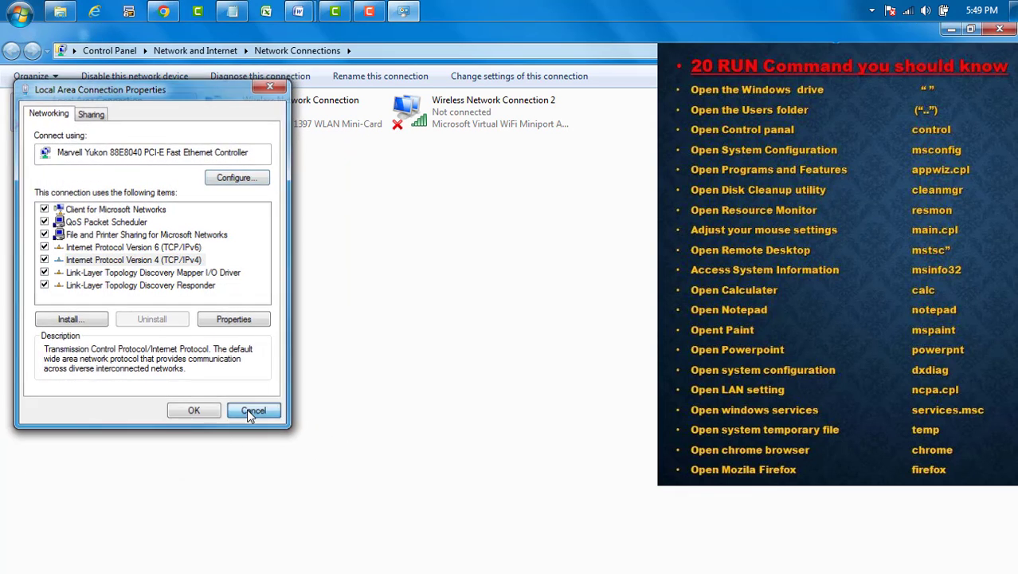
click(1000, 28)
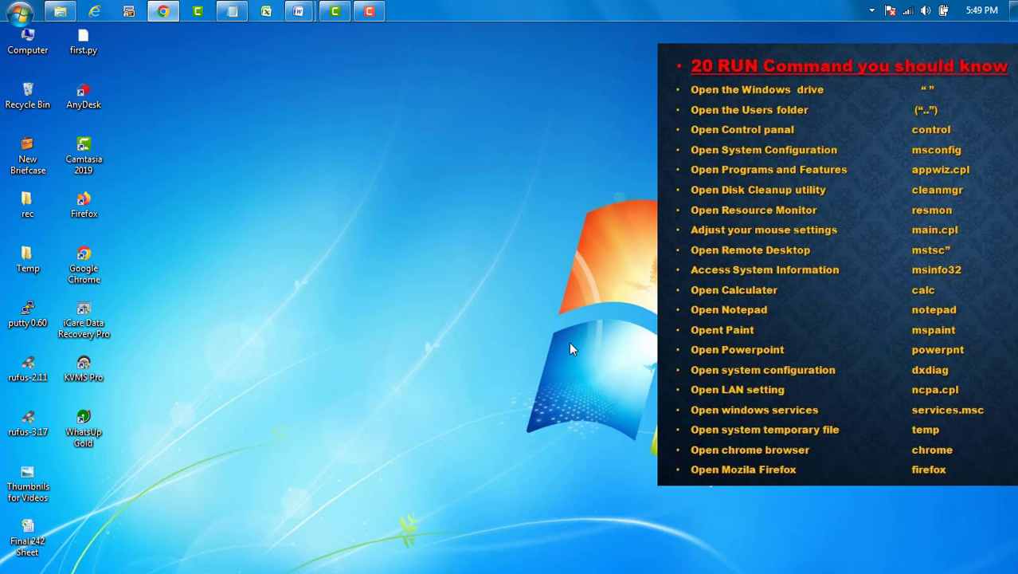
Open the DirectX Diagnostic Tool by running dxdiag, and move its window slightly up the desktop.
key(super+r)
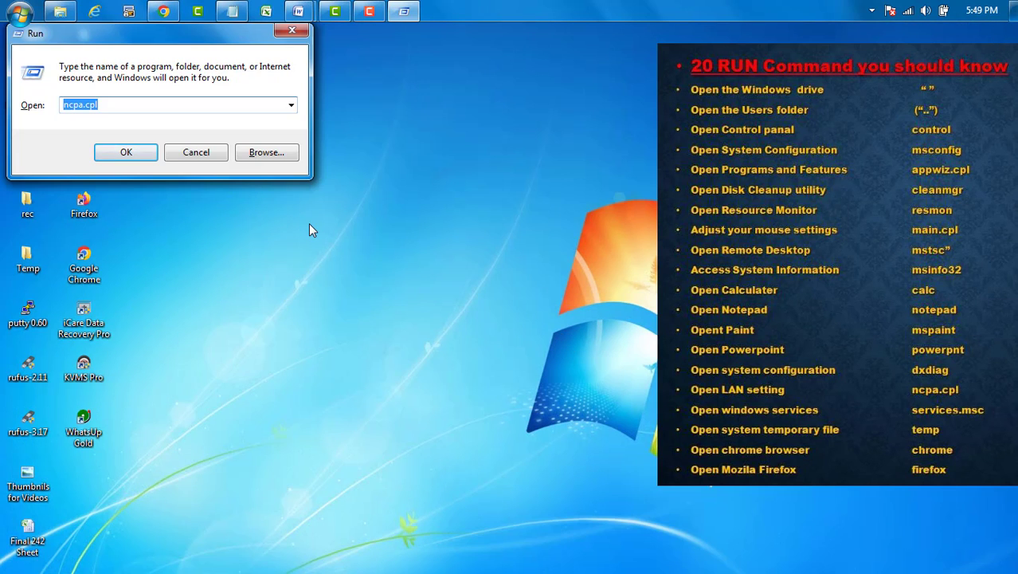
text(dx)
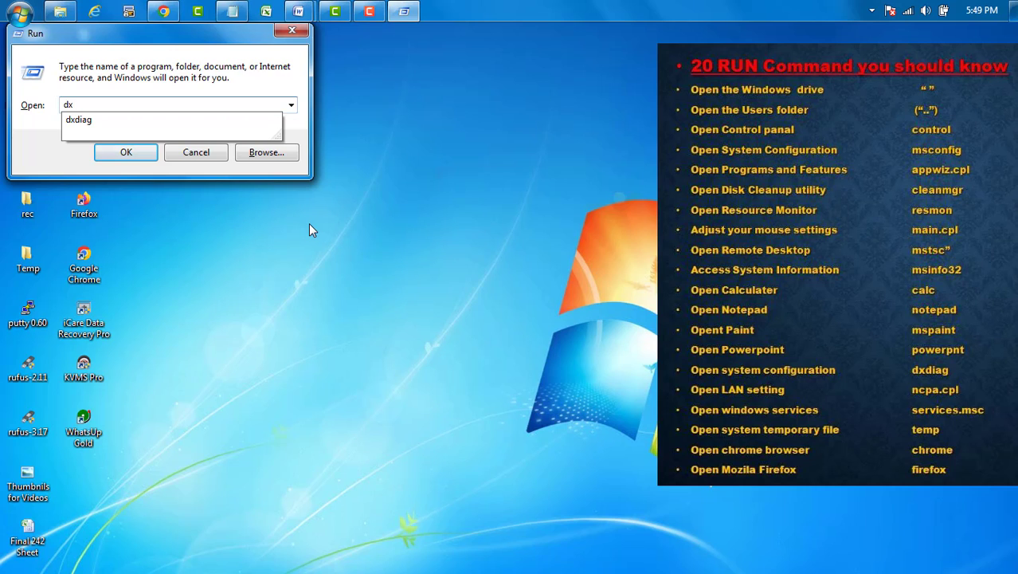
text(diag)
key(Return)
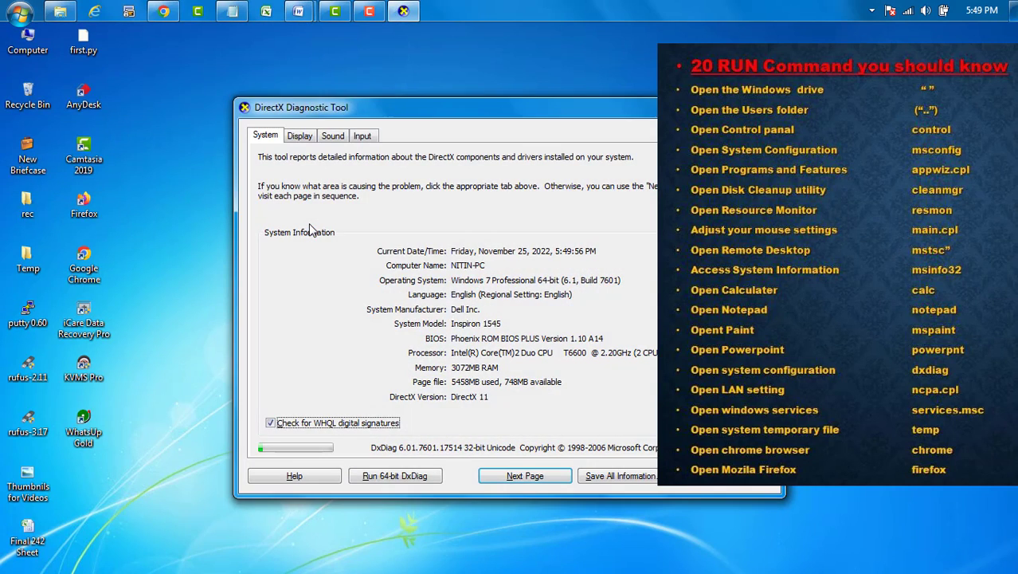
drag(383, 104, 408, 75)
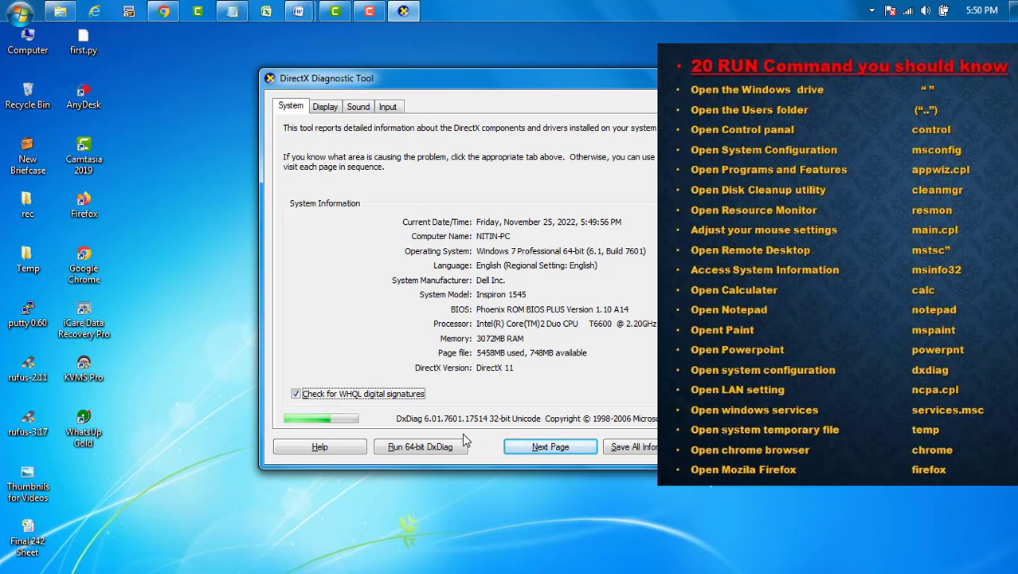
View the display, sound, input and system information in the DirectX Diagnostic Tool, and close it.
click(327, 107)
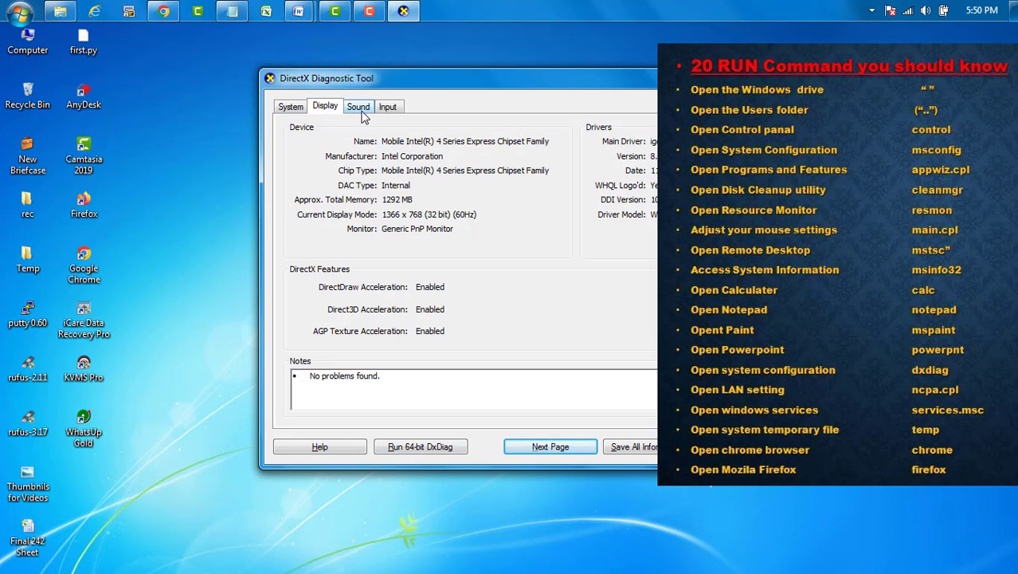
click(364, 112)
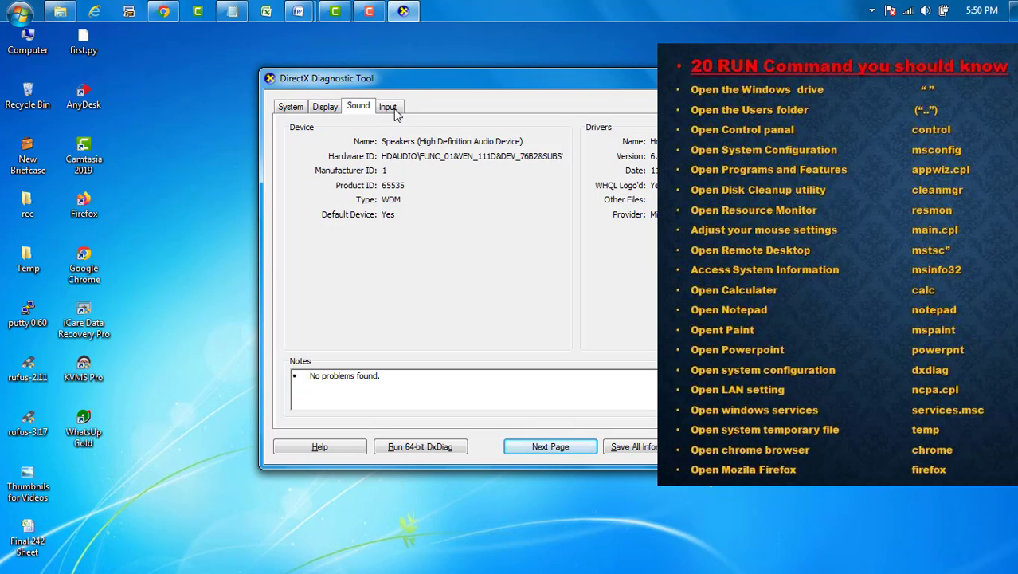
click(392, 112)
click(293, 108)
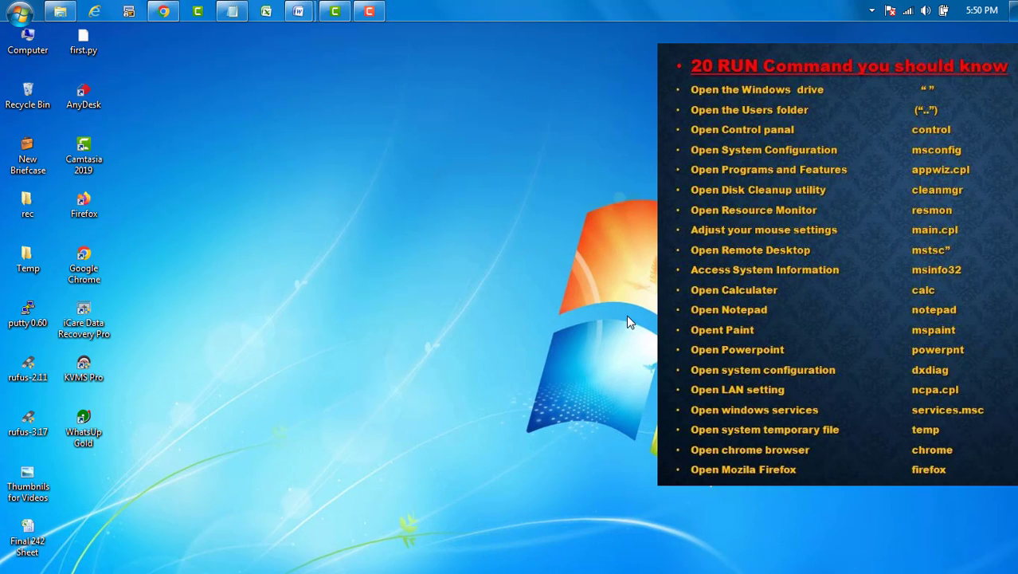
Open Google Chrome by running chrome, and close the browser window.
key(super+r)
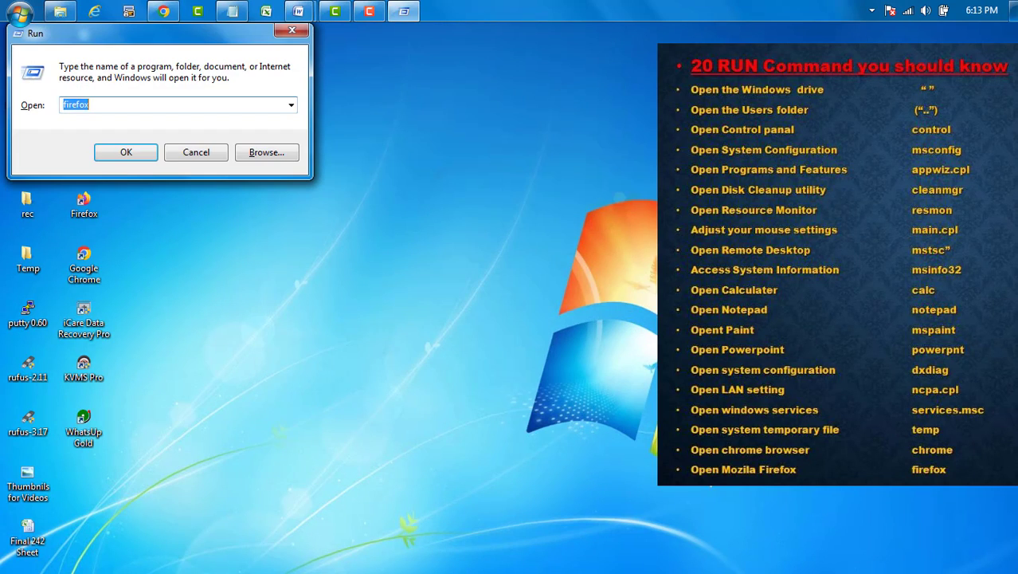
text(chrome)
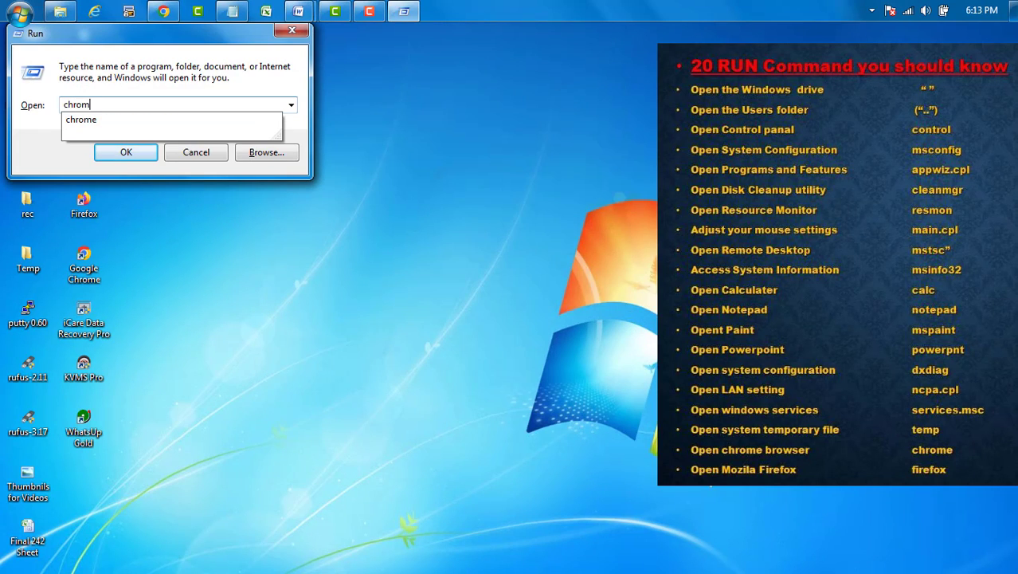
key(Return)
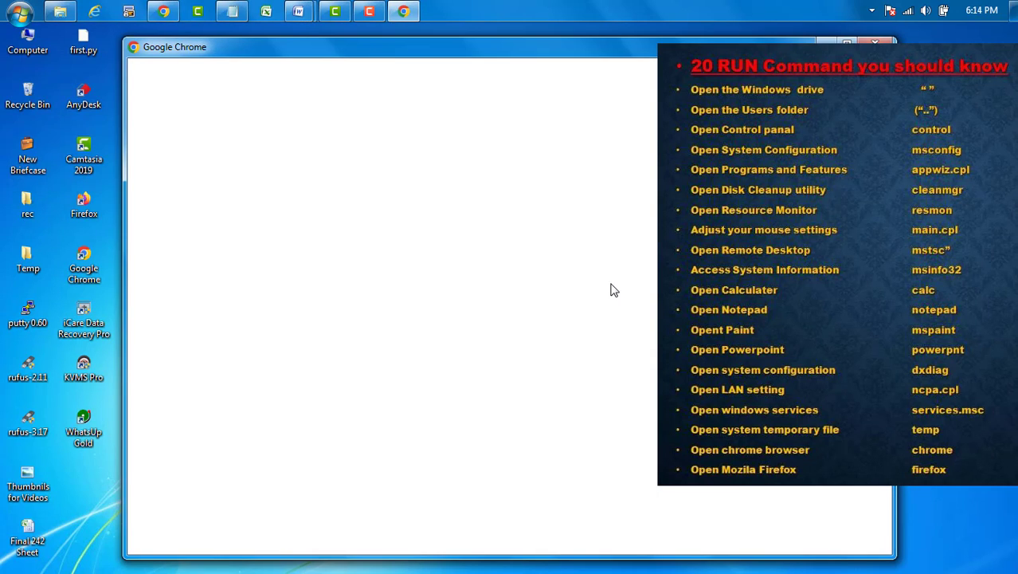
click(572, 274)
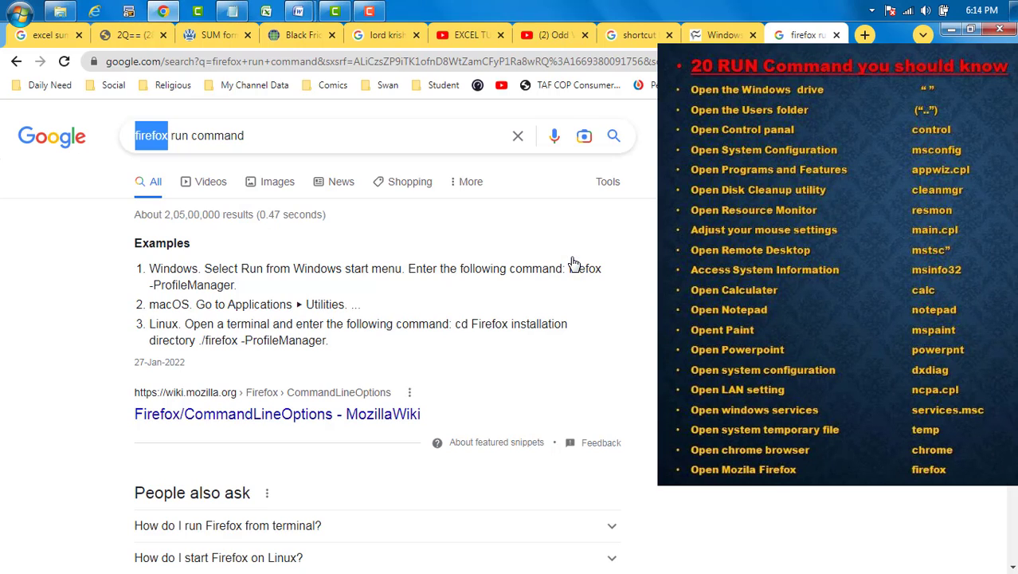
click(1002, 31)
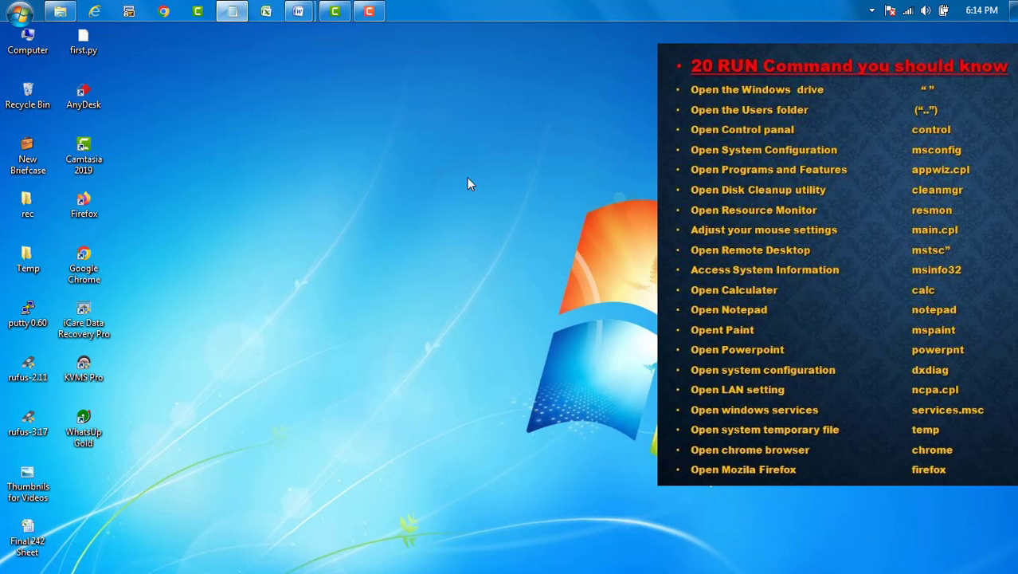
Open Mozilla Firefox by running firefox, and close the browser window.
key(super+r)
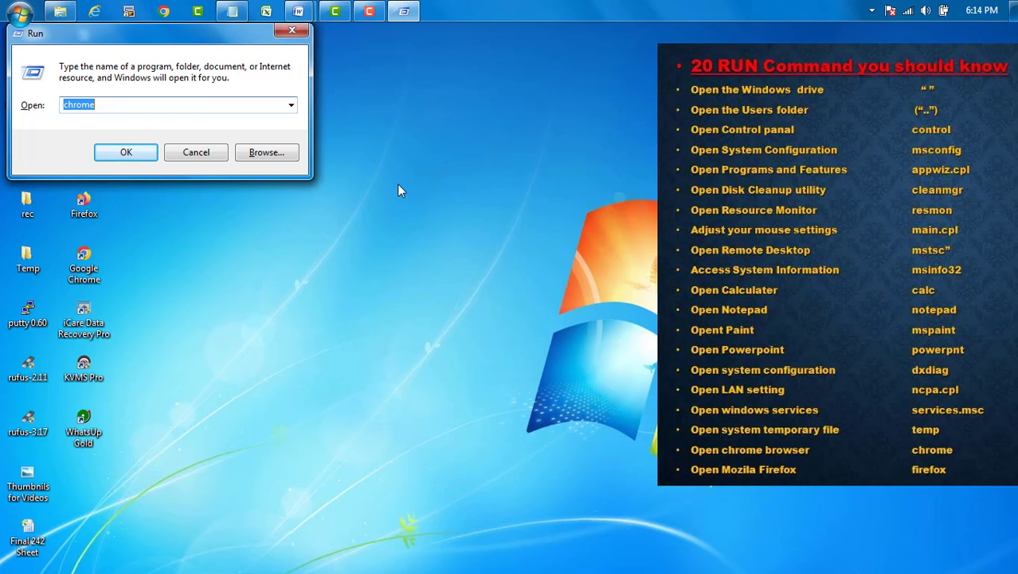
text(firefox)
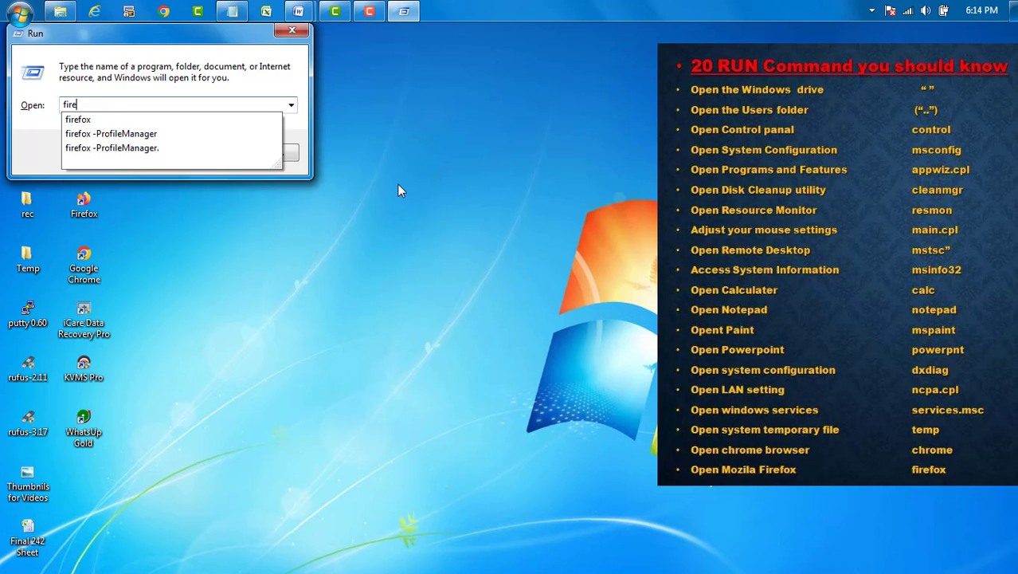
key(Return)
key(super+r)
key(Escape)
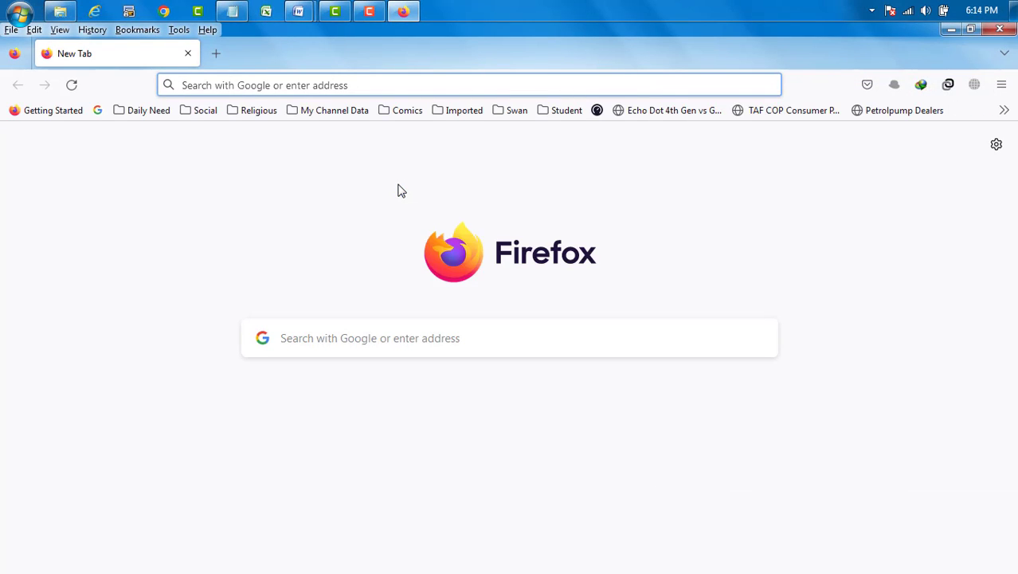
click(1001, 31)
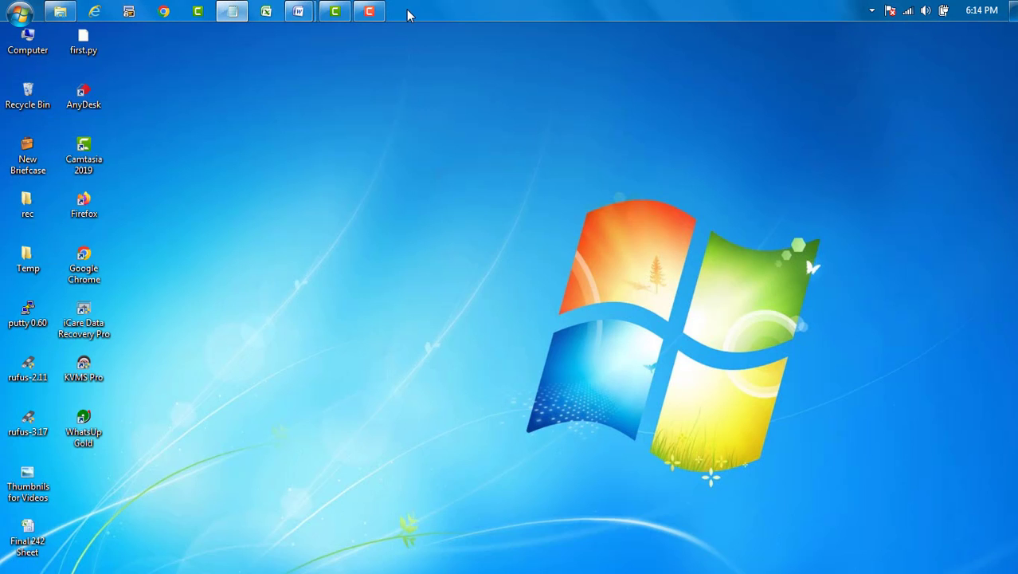